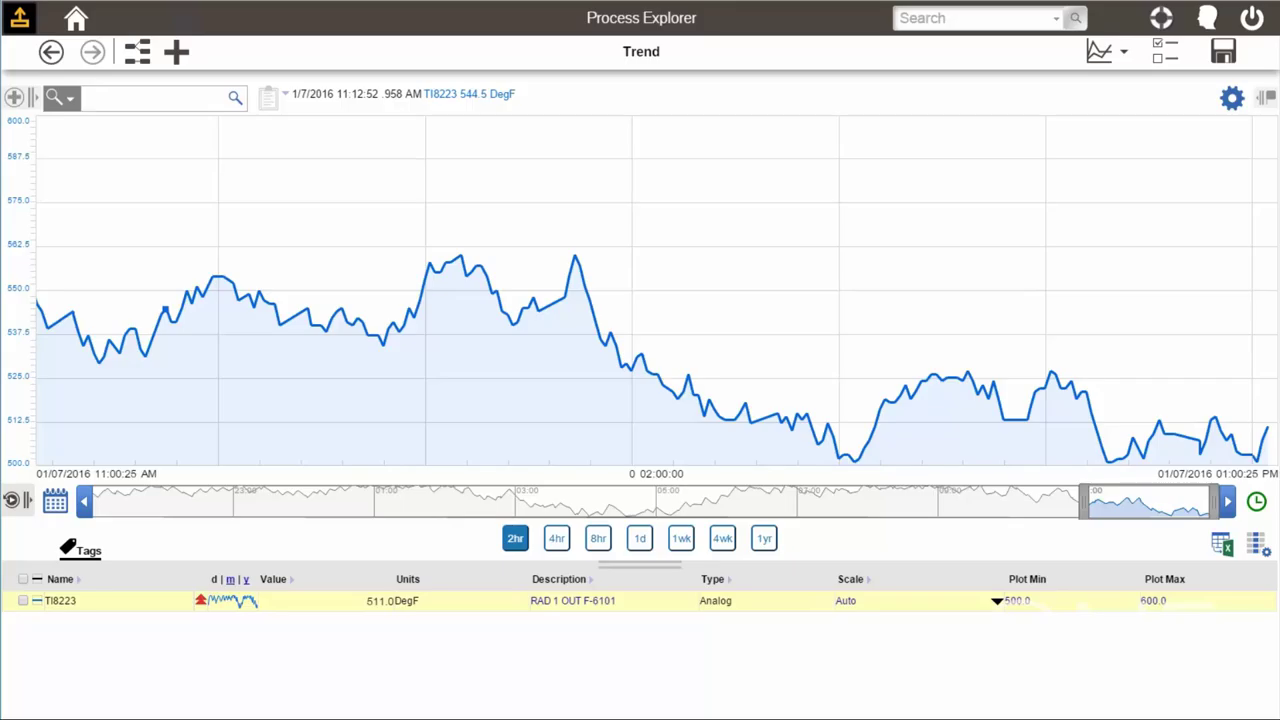
Create a new trend and add tags TI8223 and TI8224 from the TI822 tag search.
click(177, 52)
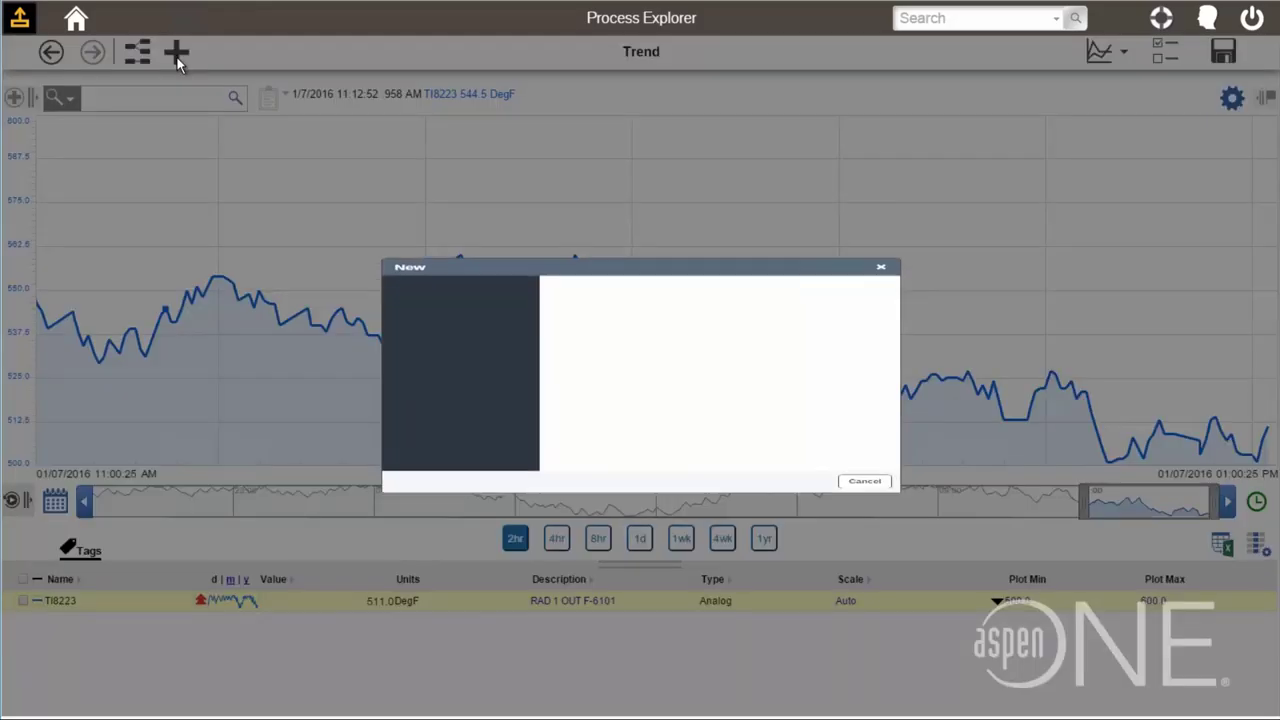
click(579, 255)
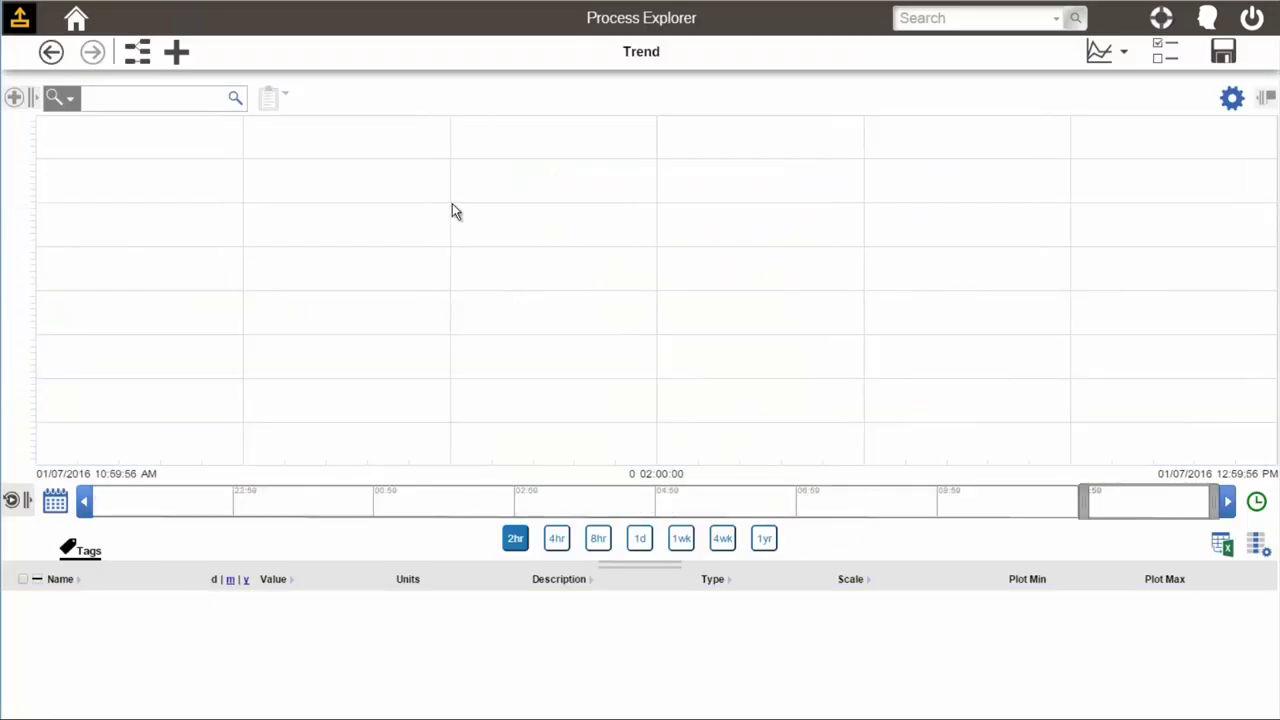
click(91, 98)
text(TI822)
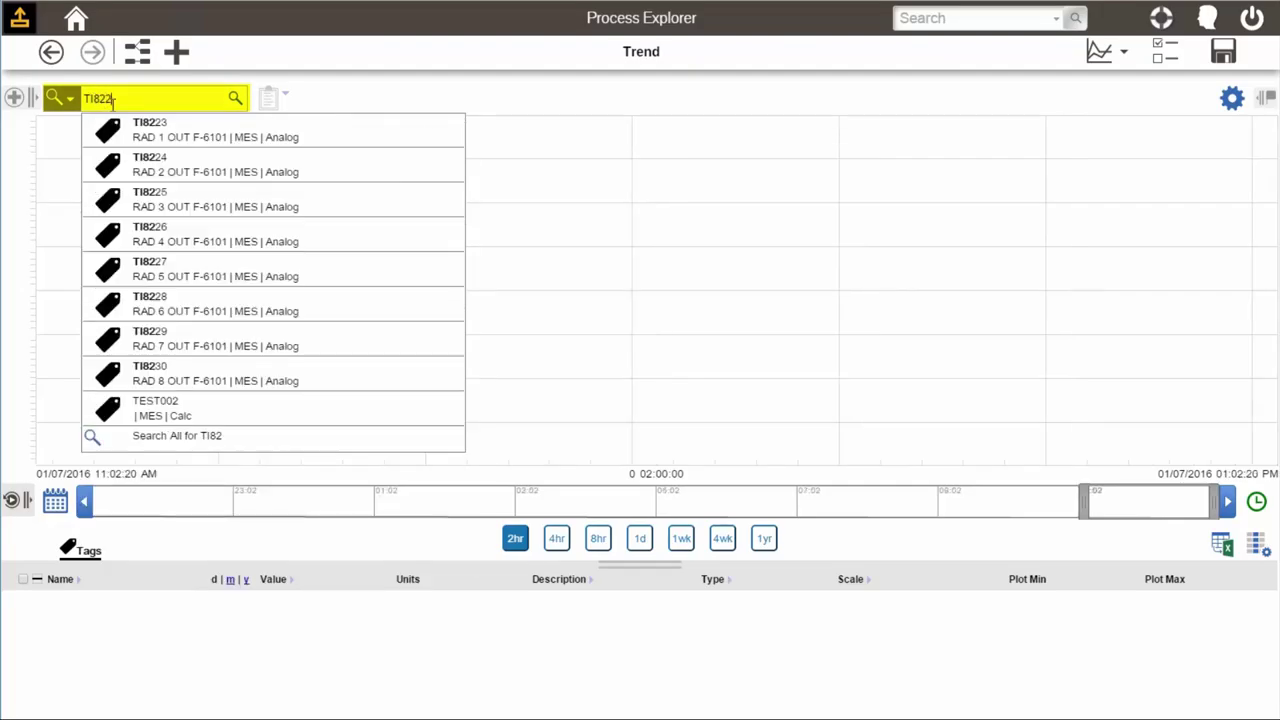
click(161, 132)
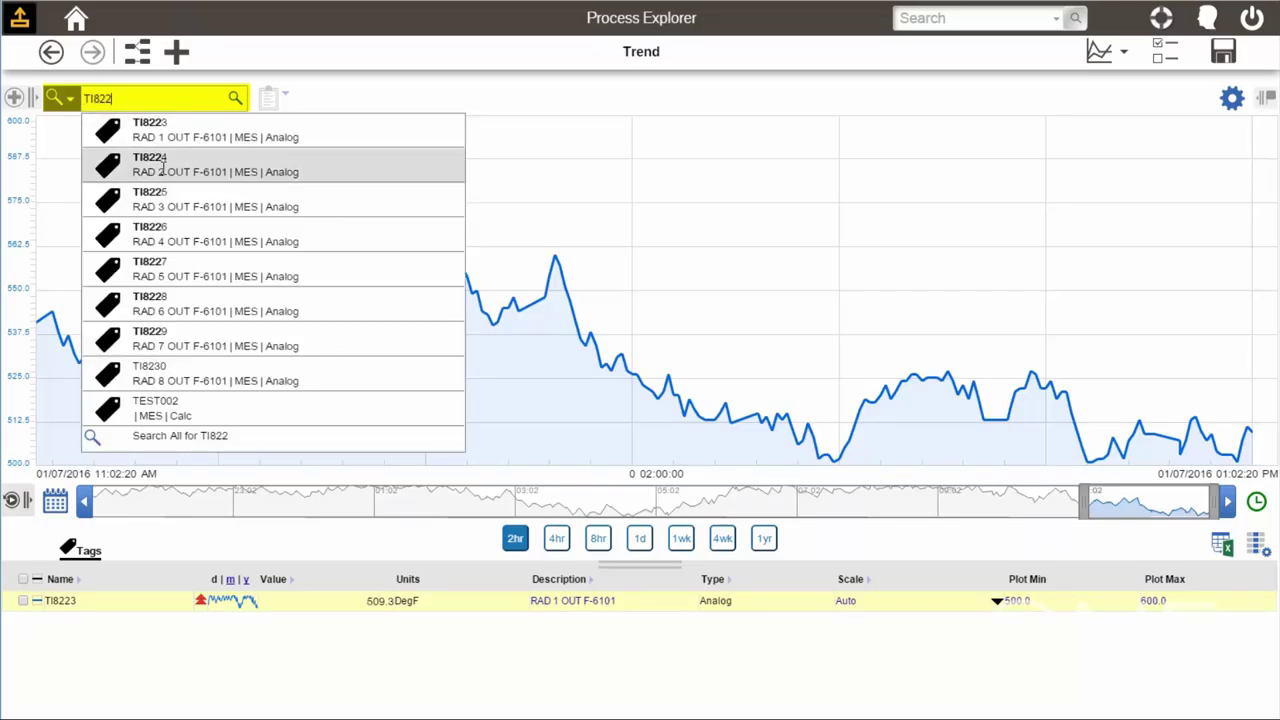
click(162, 165)
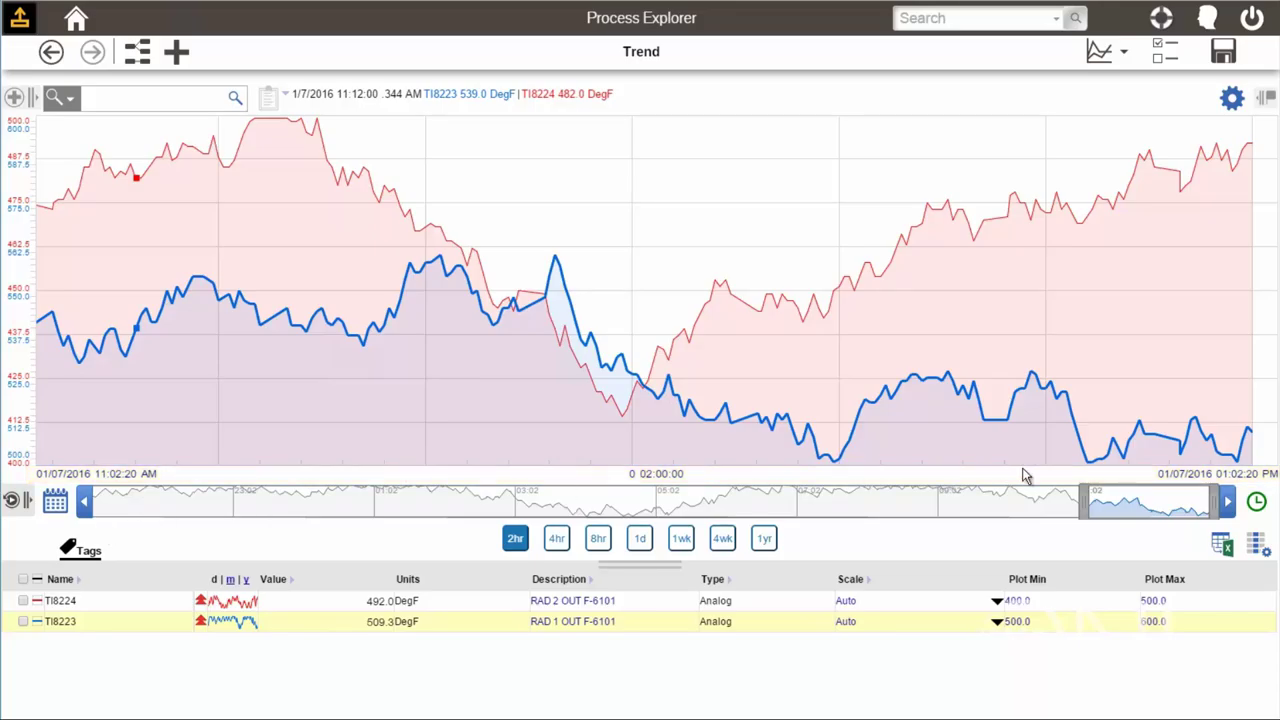
Widen the trend window to 09:28 AM–01:00 PM and fix it in historical mode.
drag(1083, 506, 979, 510)
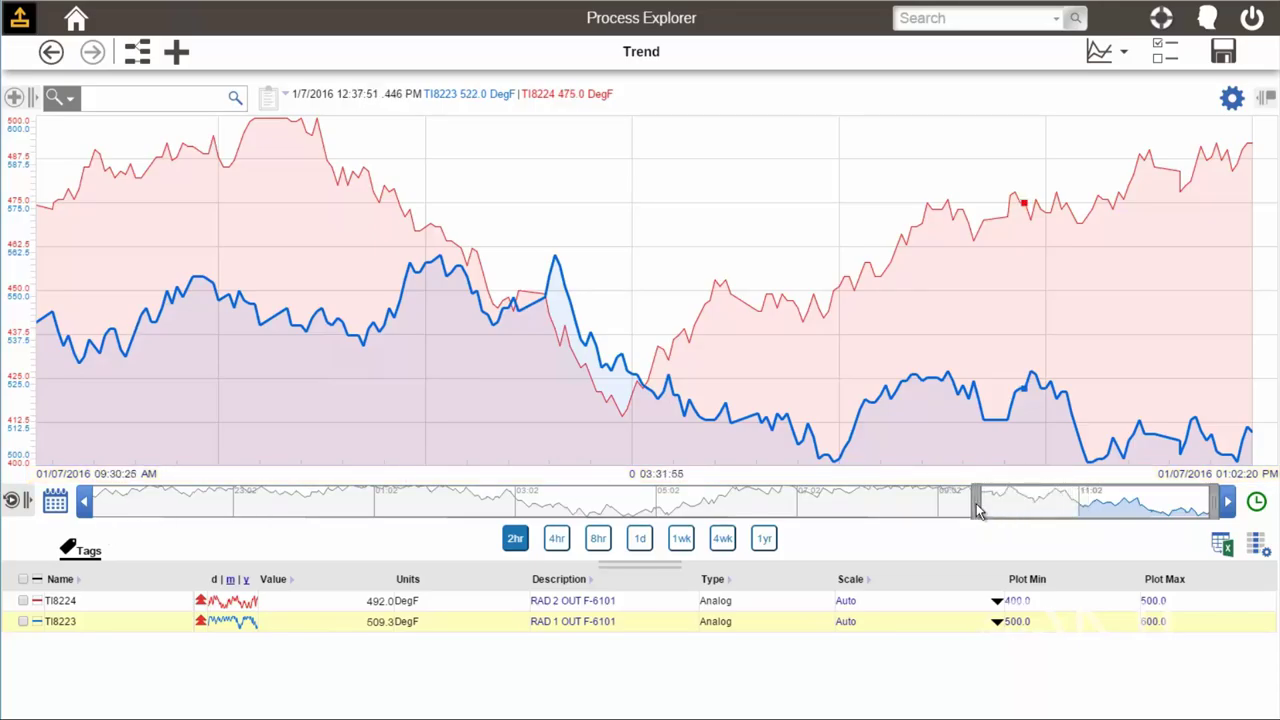
drag(1063, 508, 1137, 512)
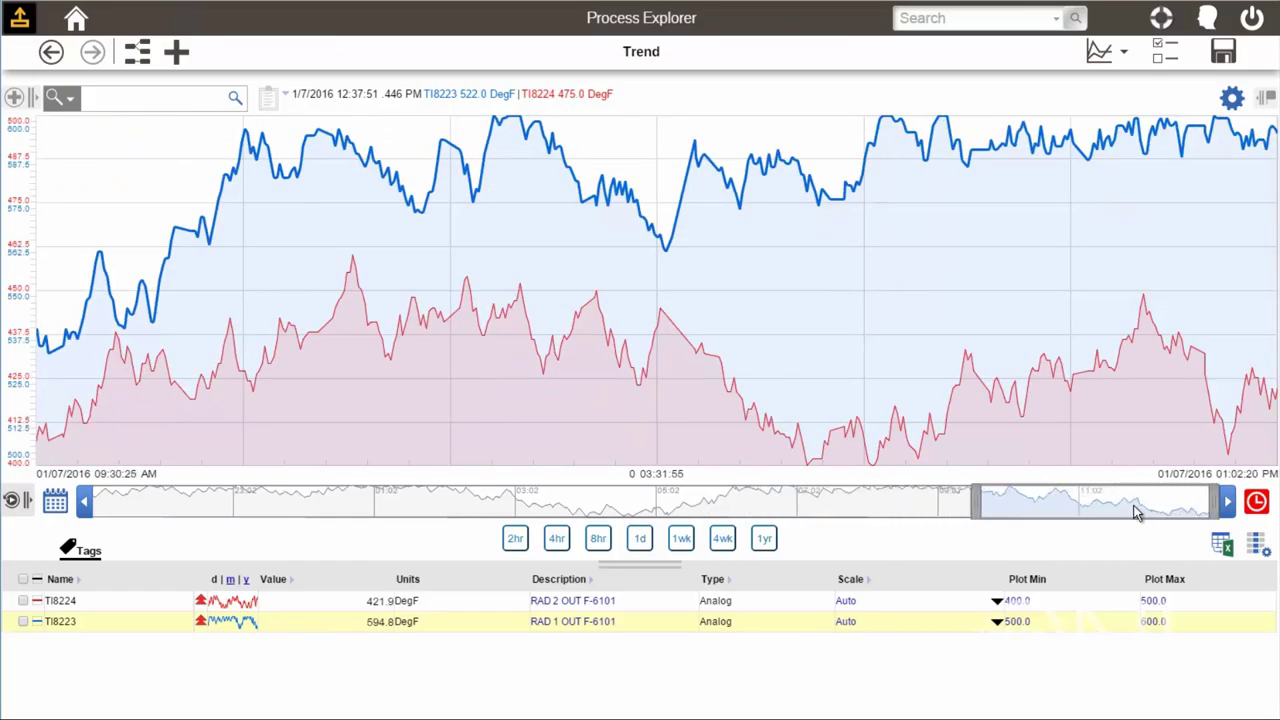
click(1264, 512)
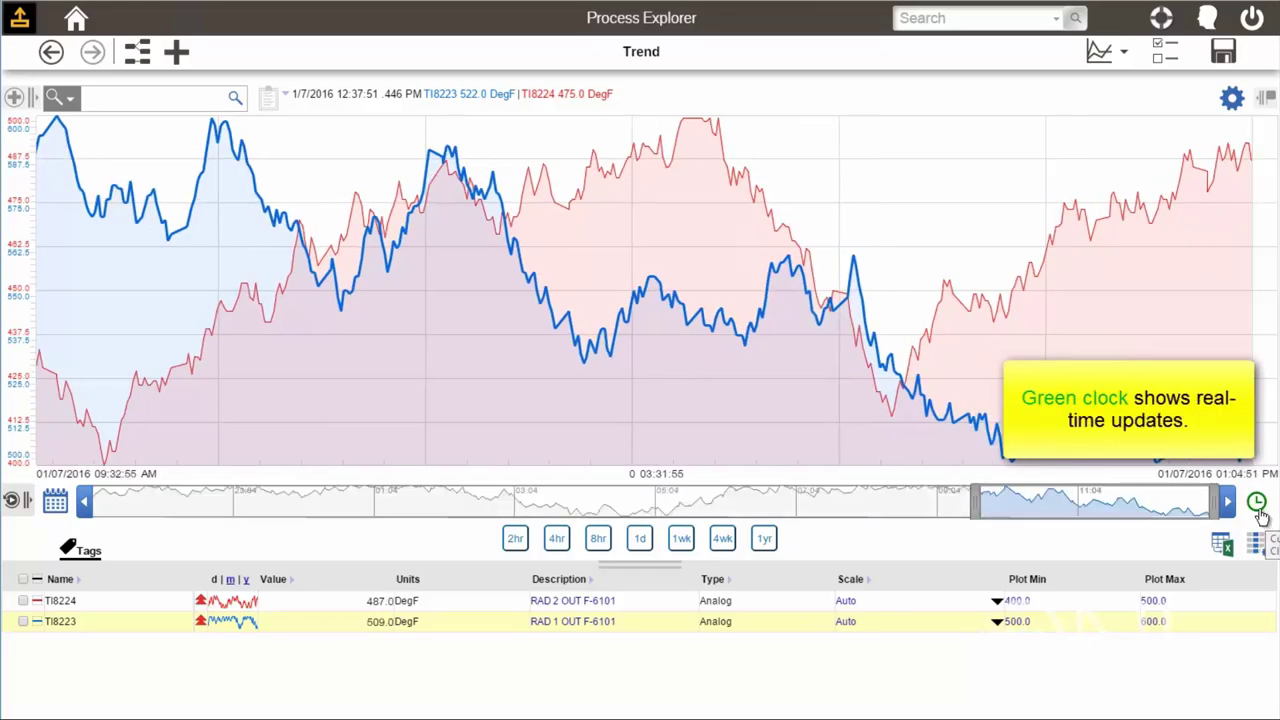
click(1260, 508)
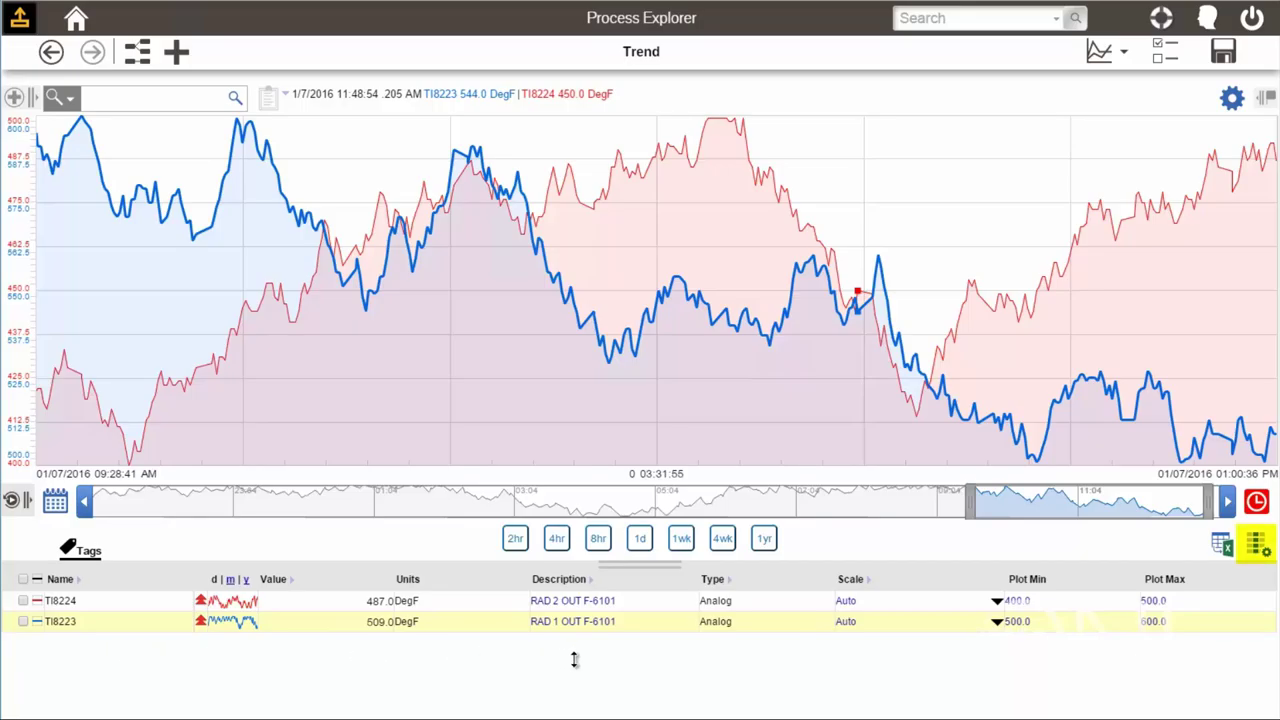
click(1257, 547)
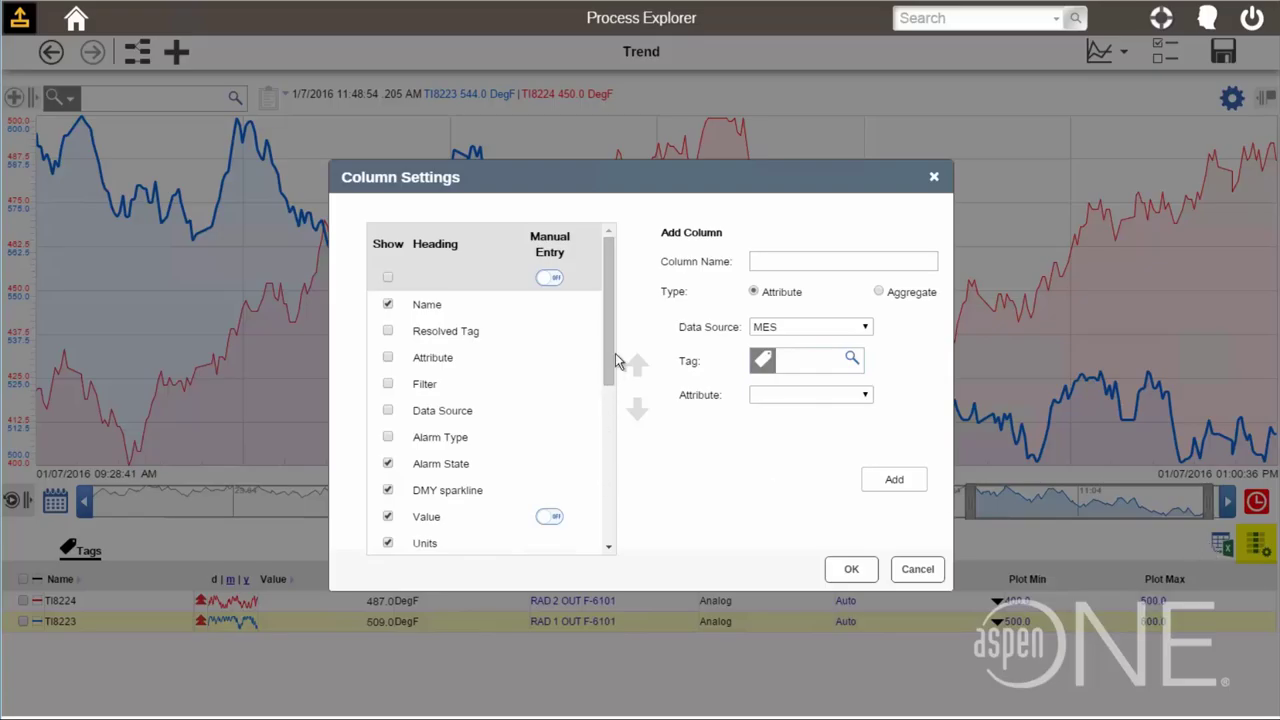
drag(615, 353, 606, 300)
click(852, 569)
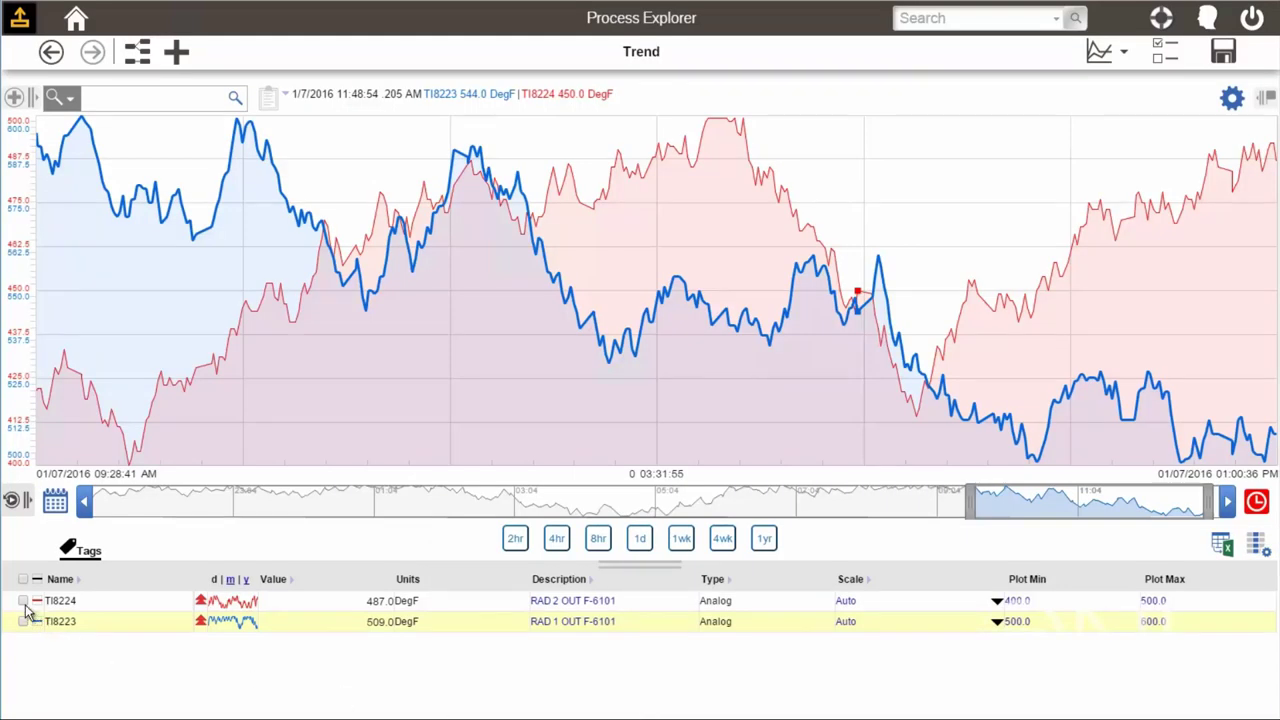
click(24, 601)
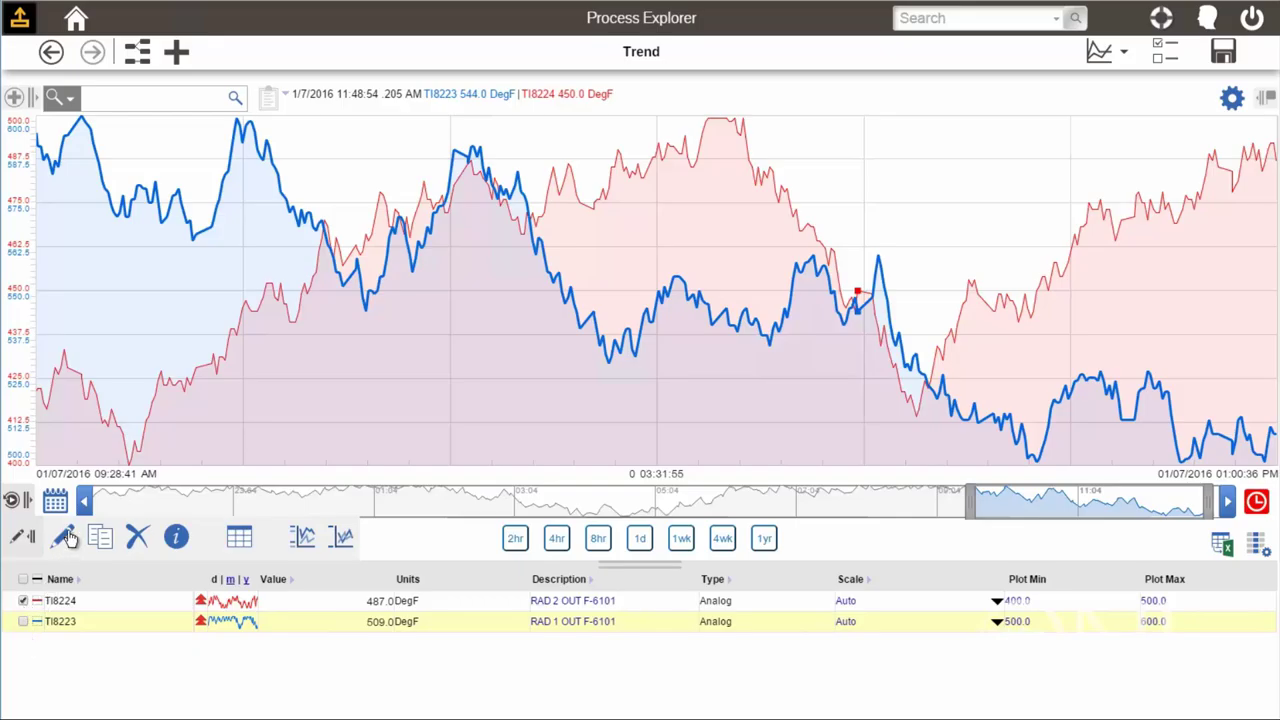
Change the TI8224 pen's line colour from red to green.
click(64, 538)
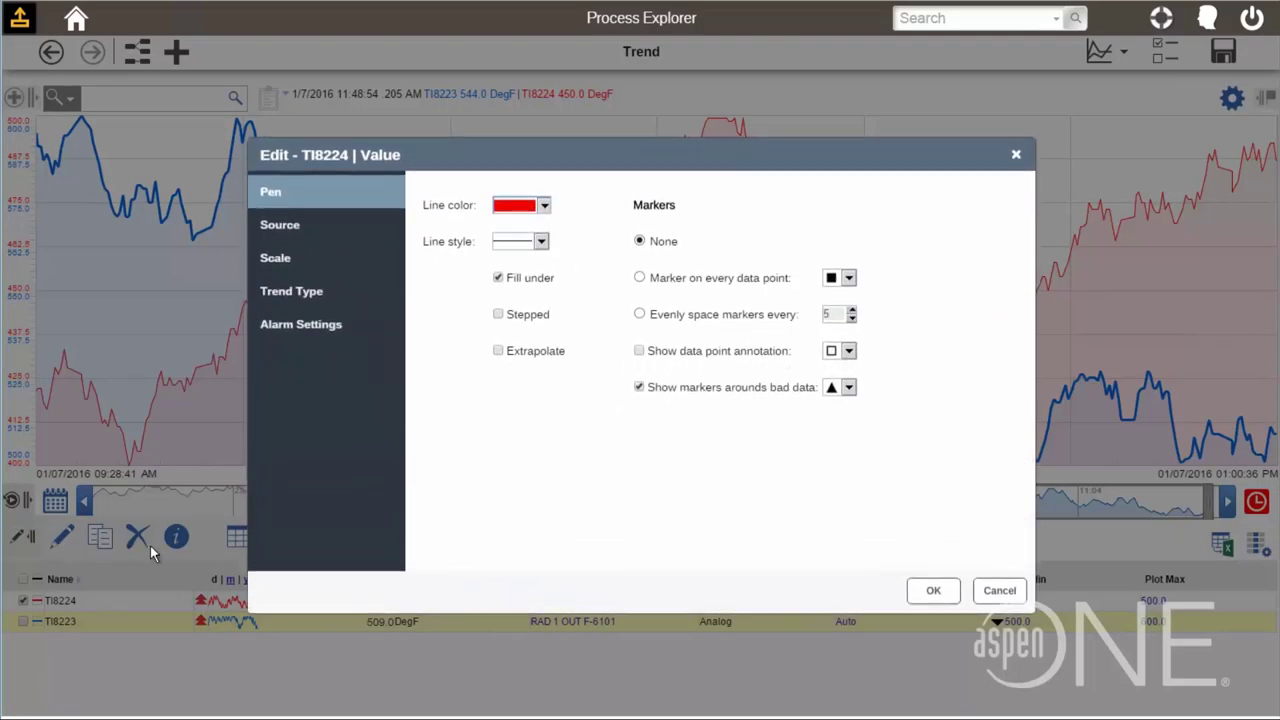
click(545, 206)
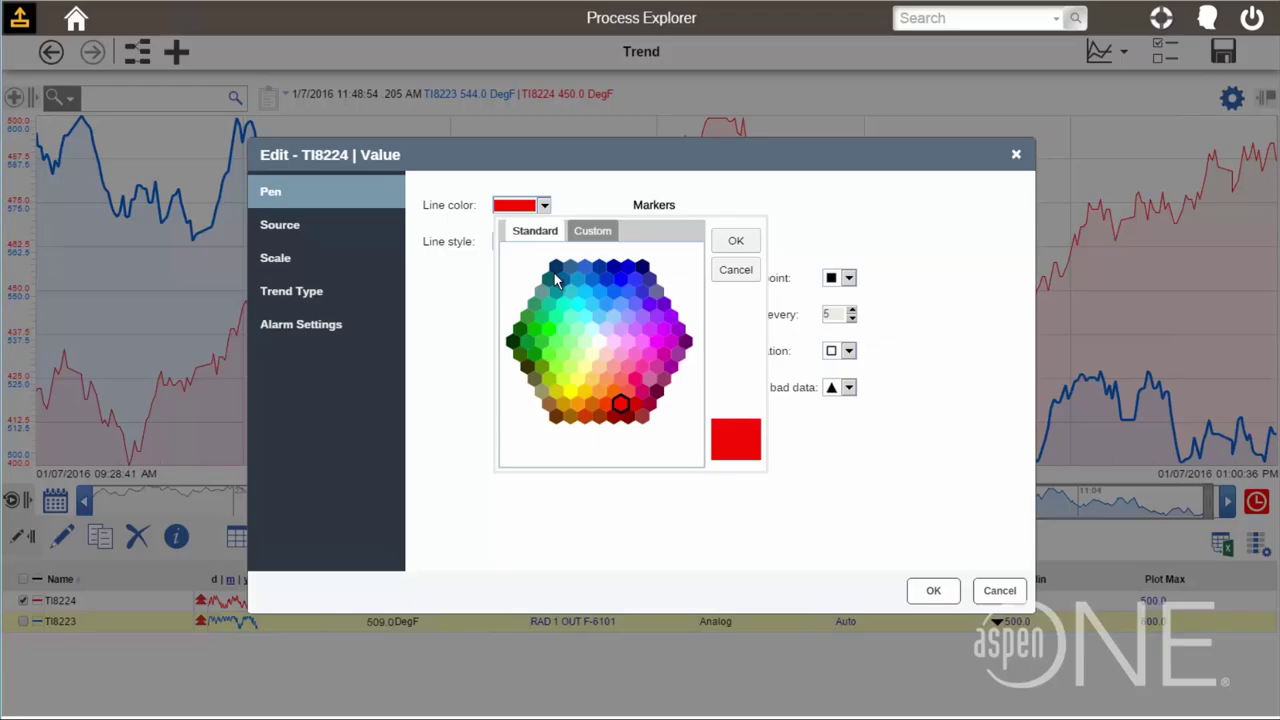
click(545, 320)
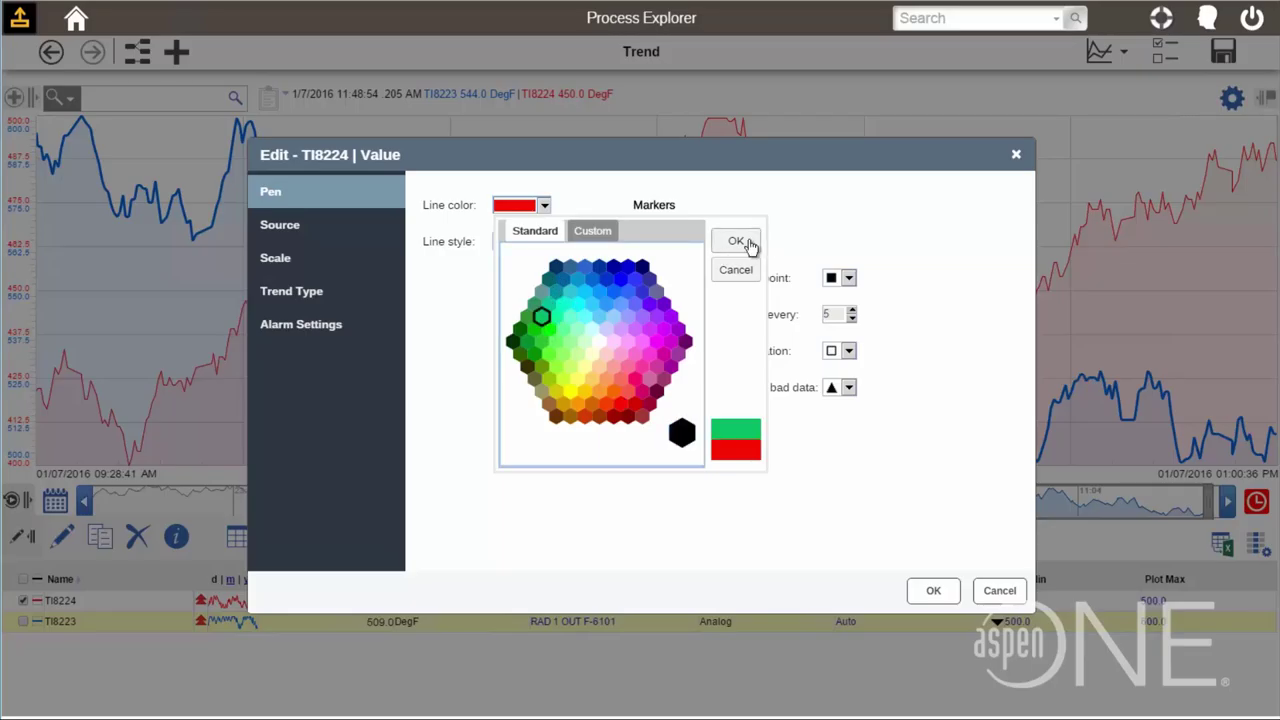
click(737, 243)
click(914, 590)
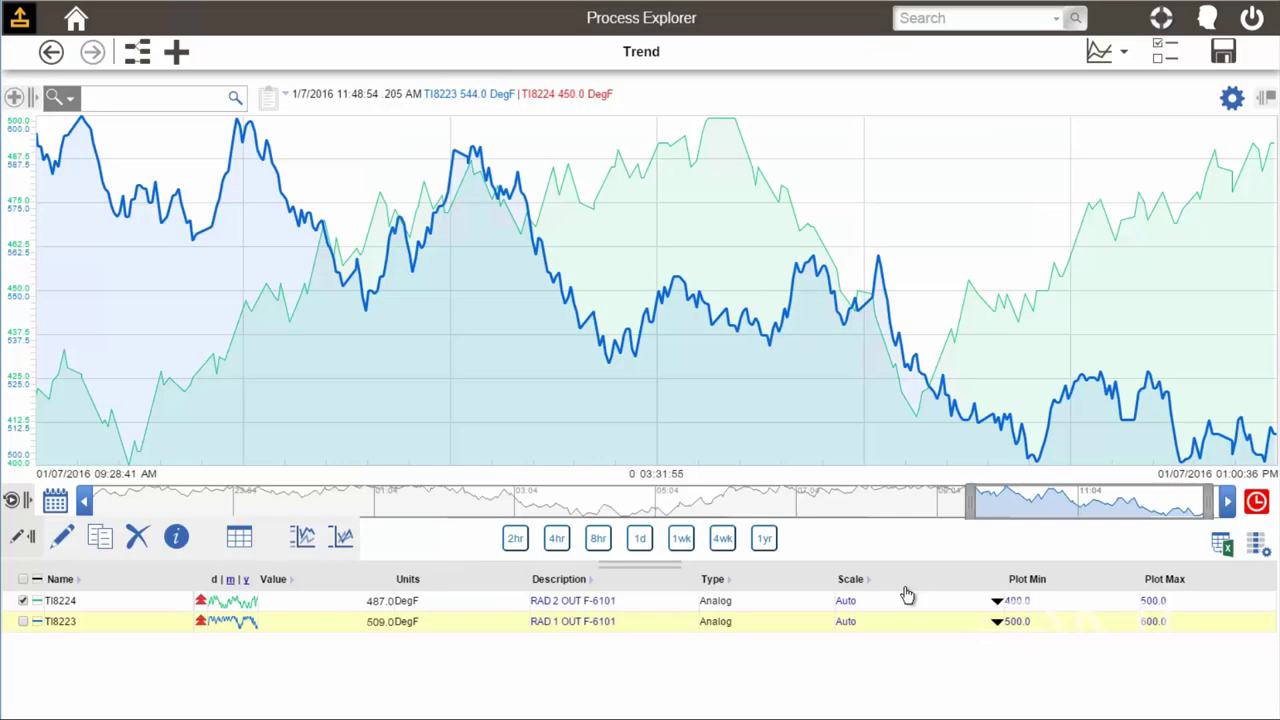
Toggle the TI8224 and TI8223 pens' visibility, ending with both trends shown.
click(36, 604)
click(36, 603)
click(37, 622)
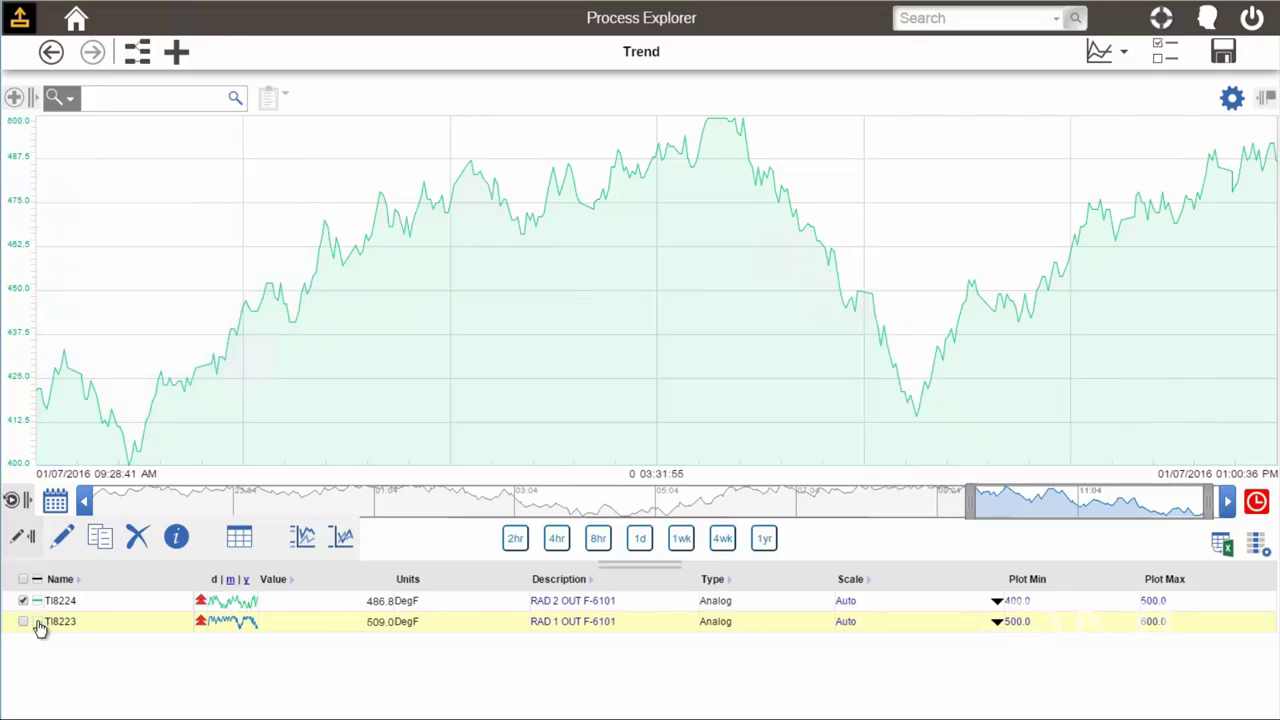
click(37, 622)
click(36, 603)
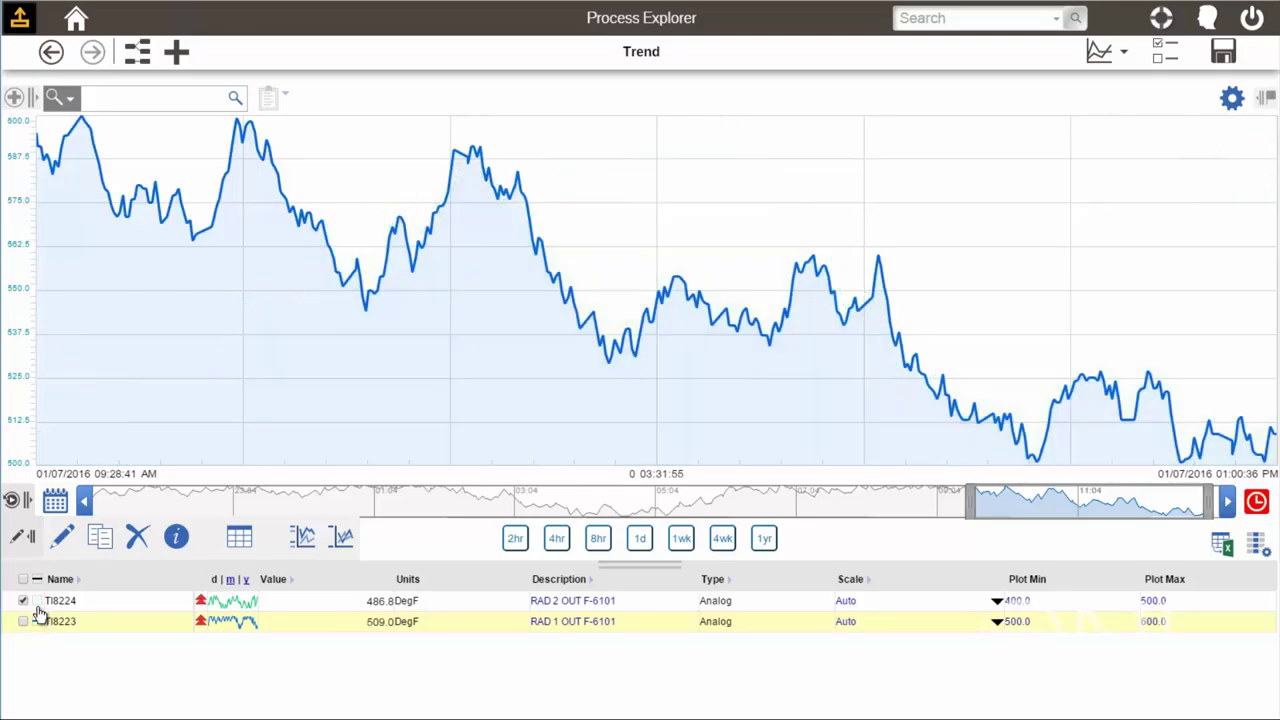
click(37, 622)
click(37, 622)
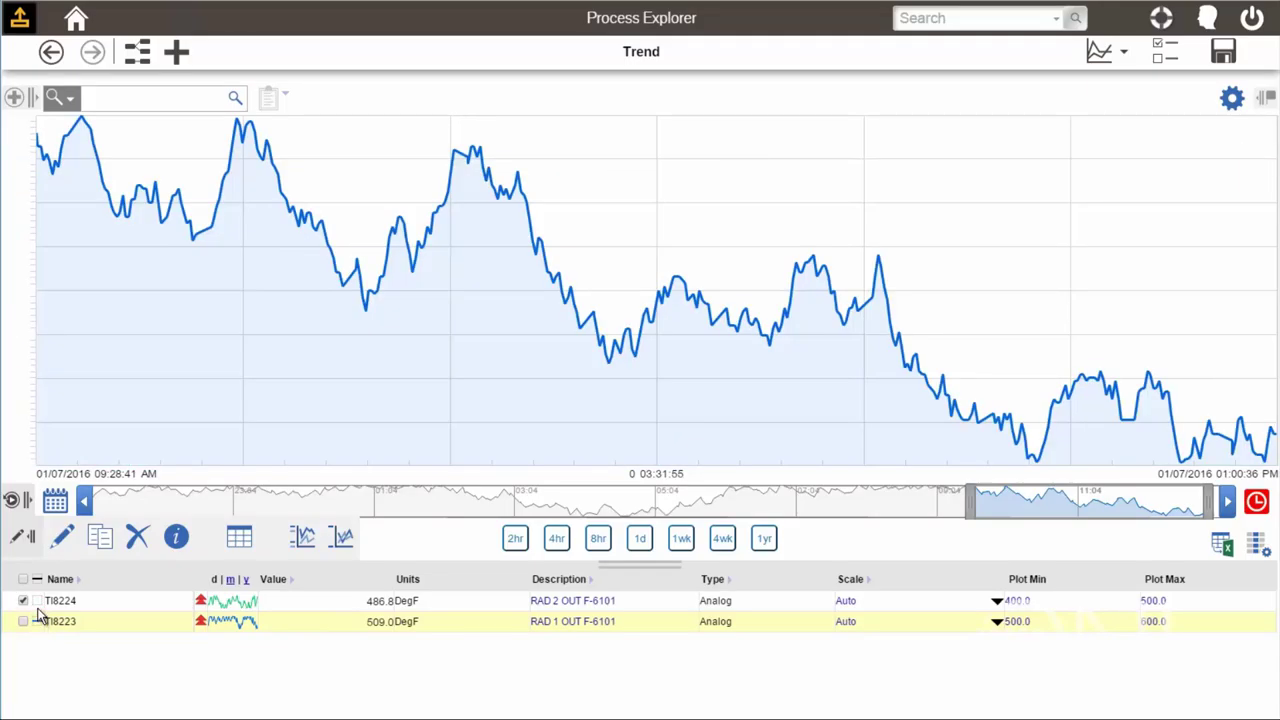
click(36, 603)
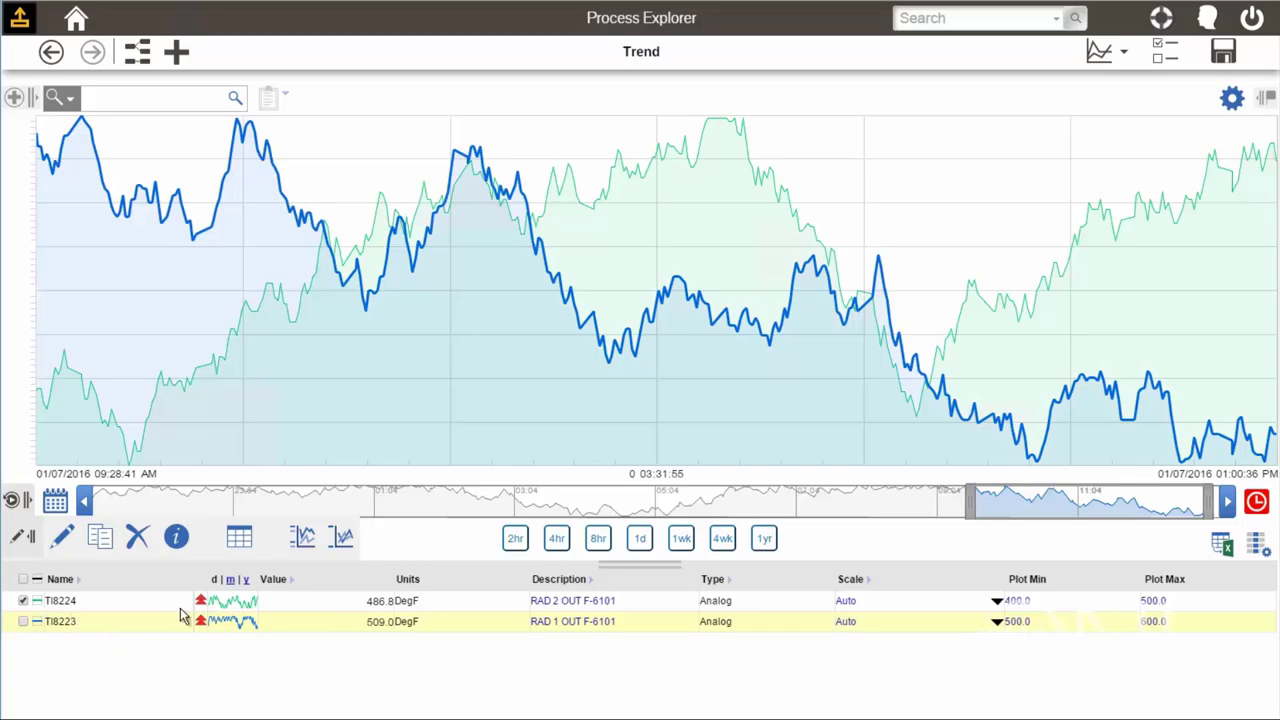
Draw a selection rectangle over the middle section of the trend.
click(30, 100)
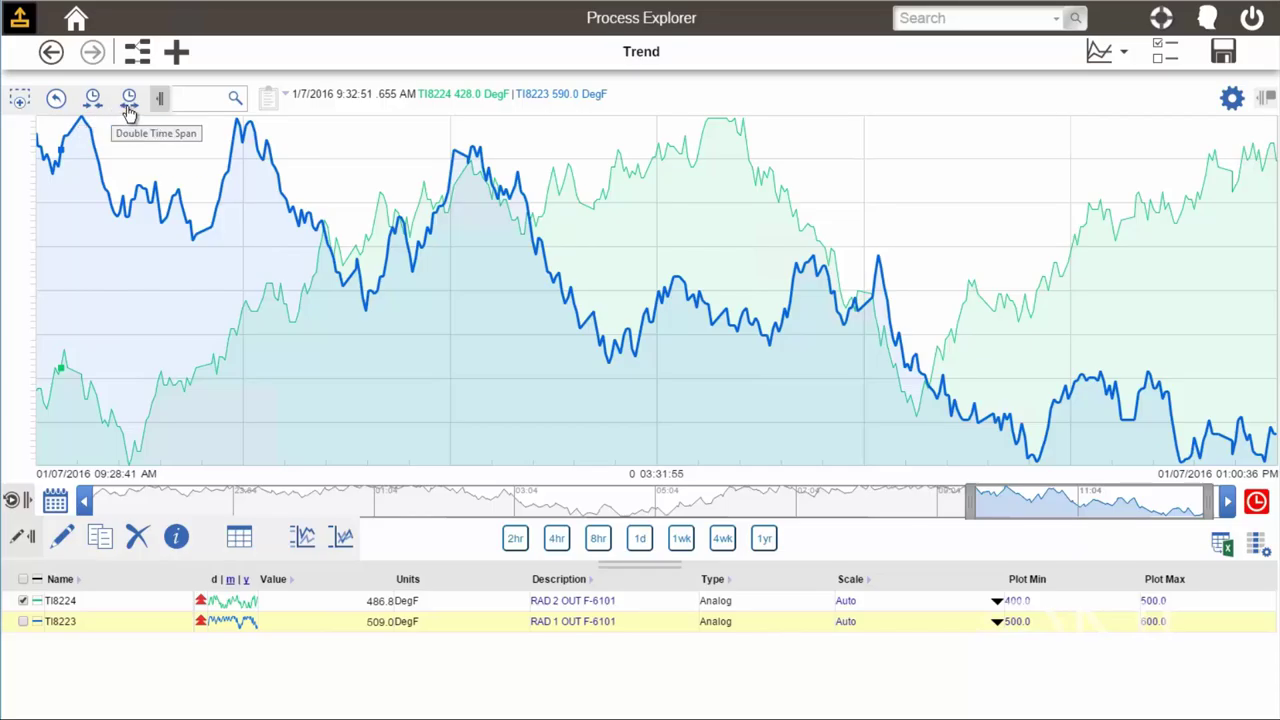
click(21, 106)
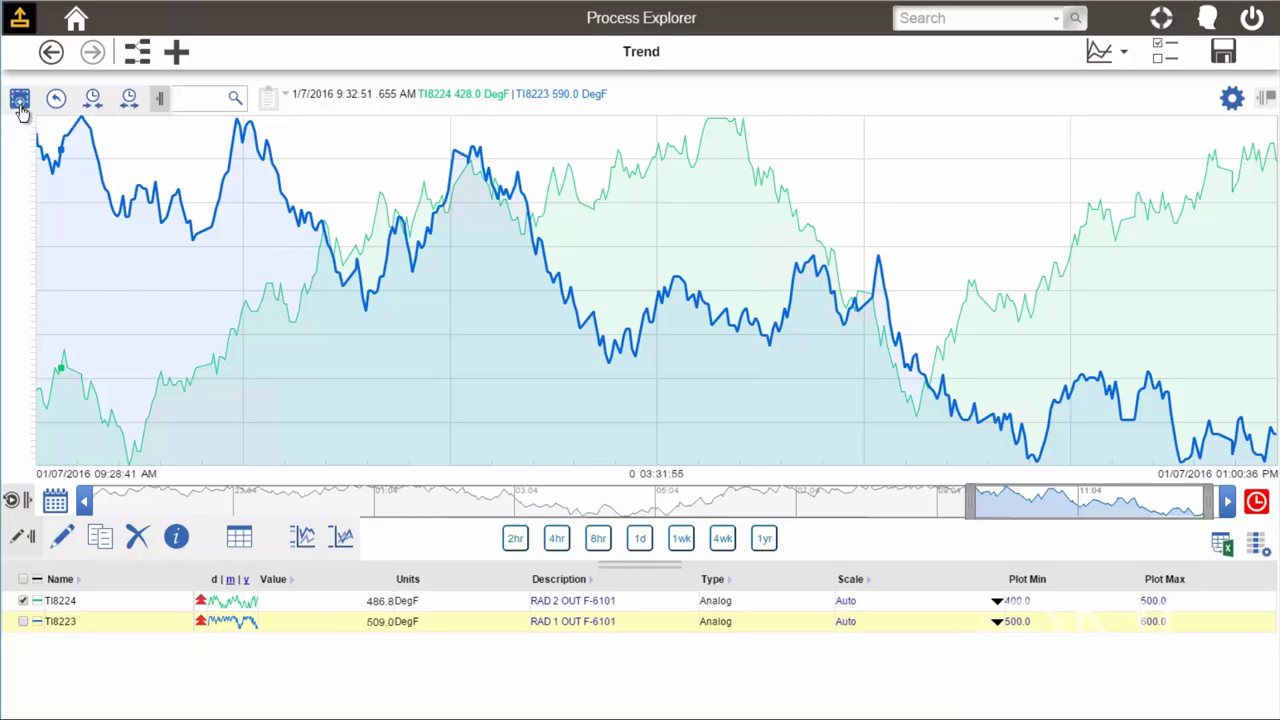
mouse_move(343, 188)
mouse_down()
mouse_move(658, 352)
mouse_move(672, 393)
mouse_up()
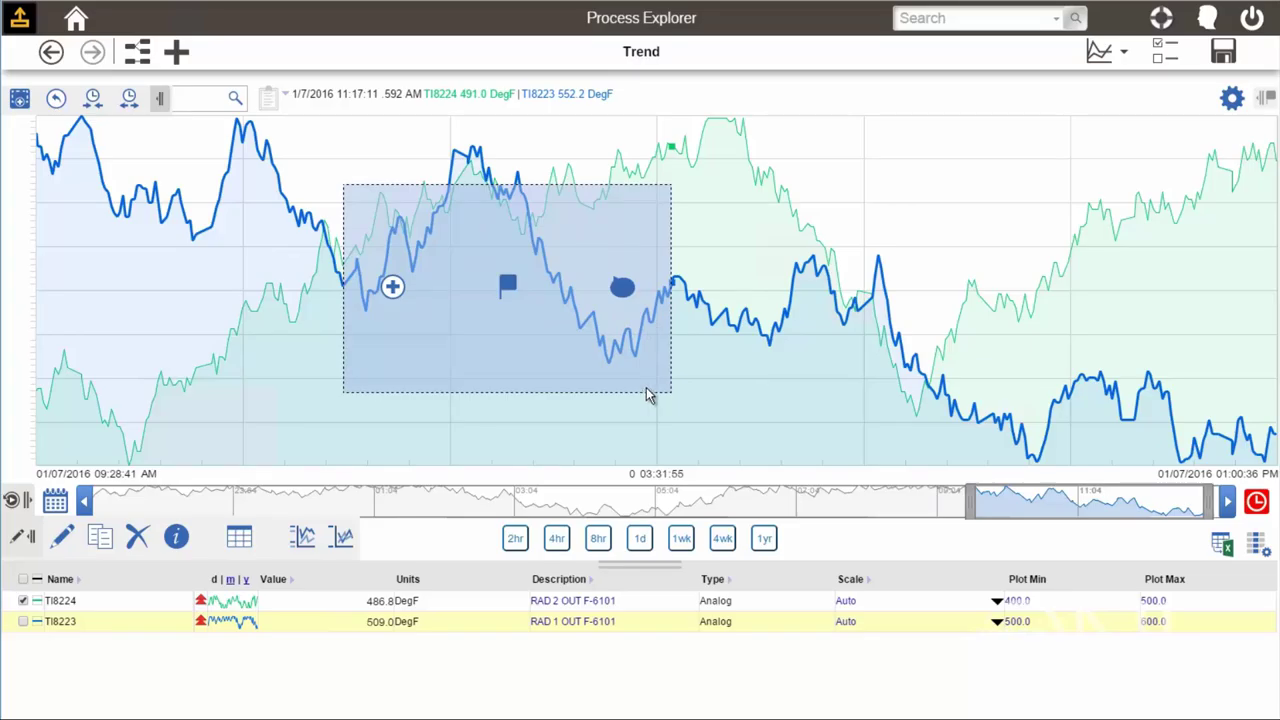
click(392, 289)
Flag the boxed range with markers A and A', inspect marker A, and show the notes list.
click(508, 293)
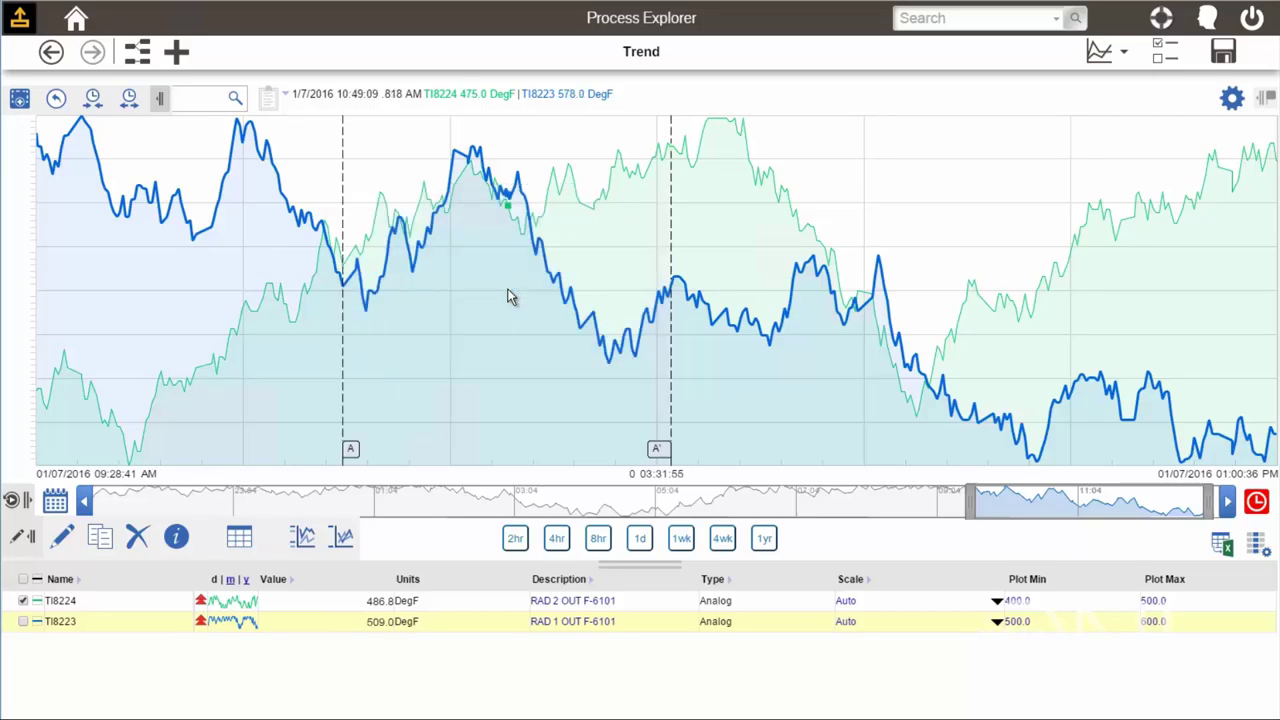
click(352, 452)
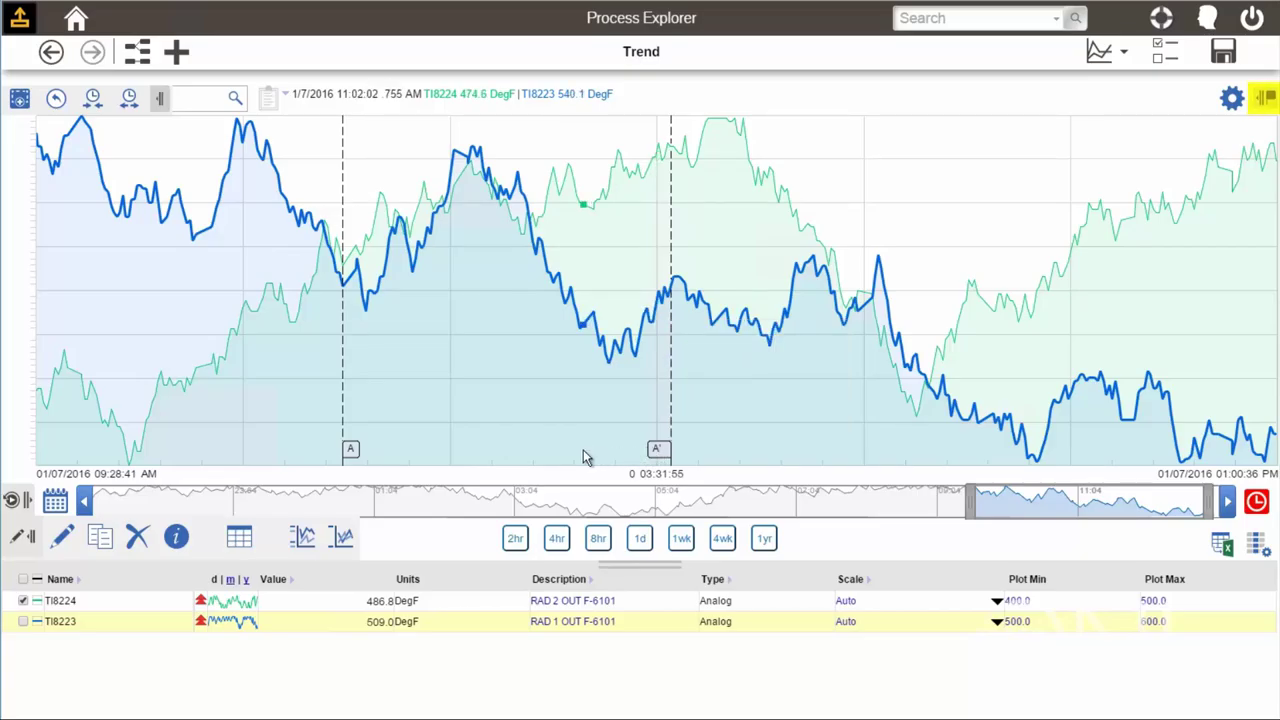
click(1265, 100)
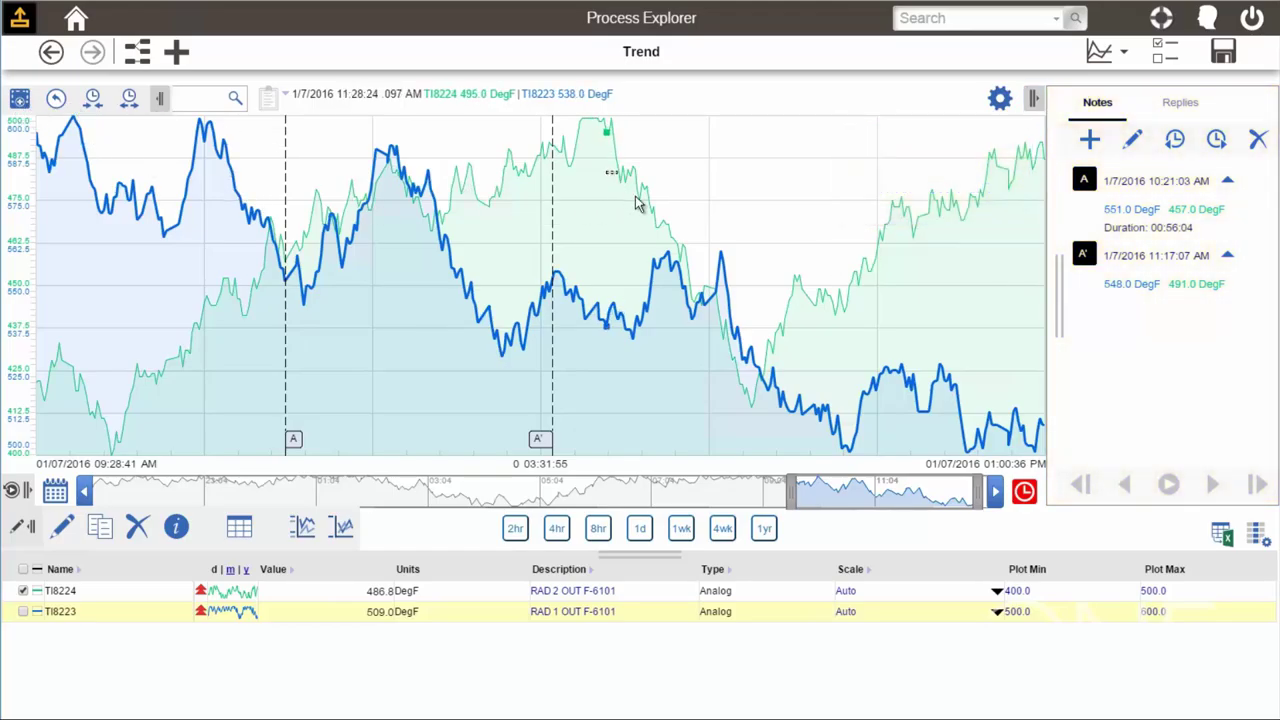
Add a Comment note spanning 11:28 AM to 12:37 PM on the trend.
drag(606, 172, 935, 360)
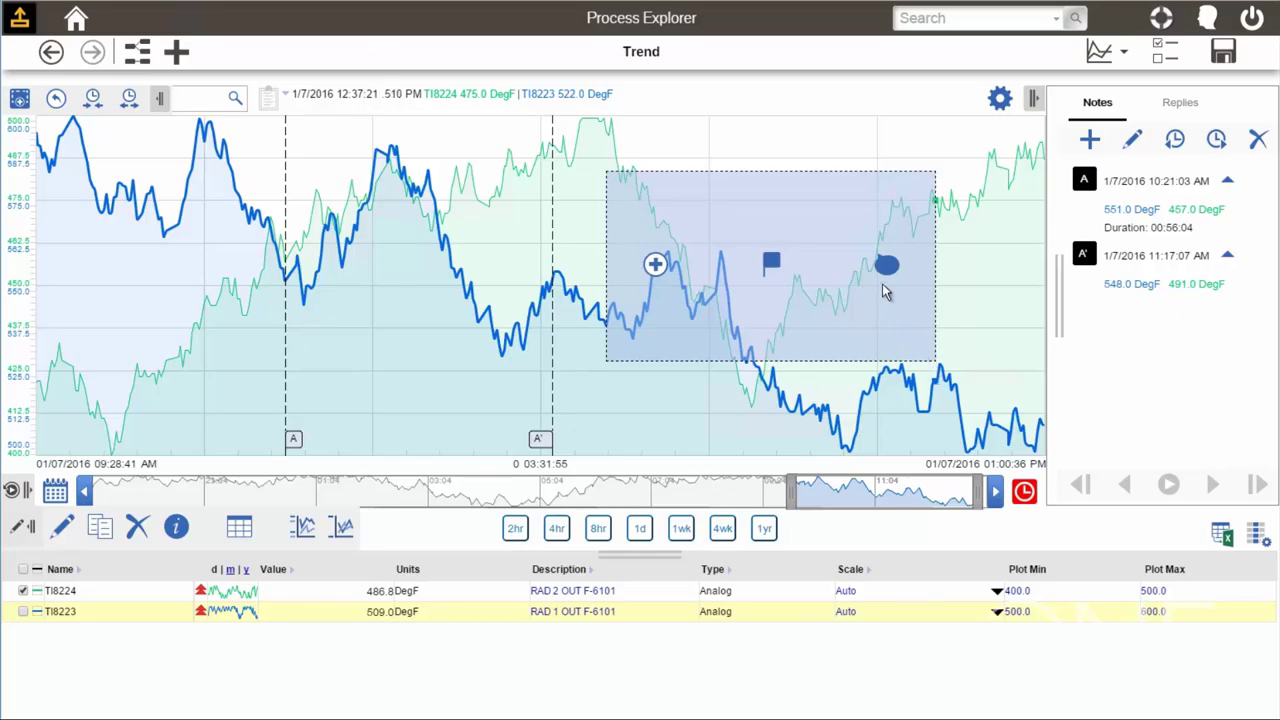
click(887, 266)
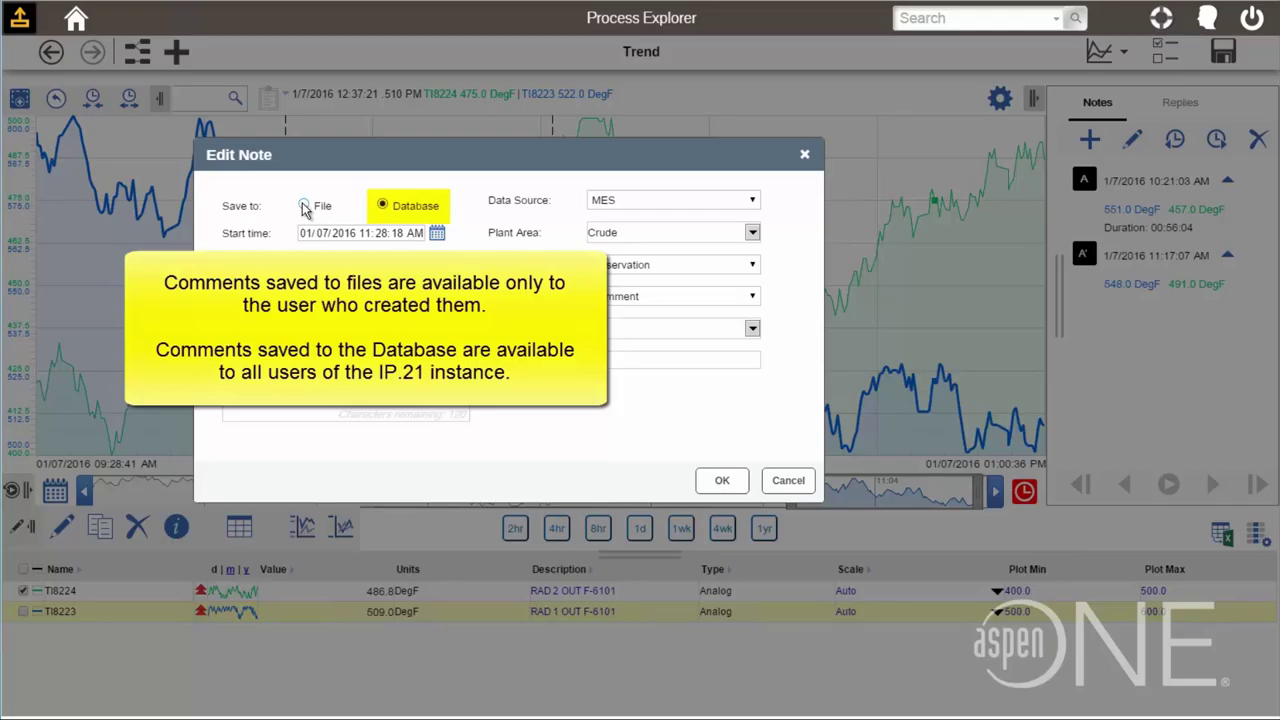
click(375, 382)
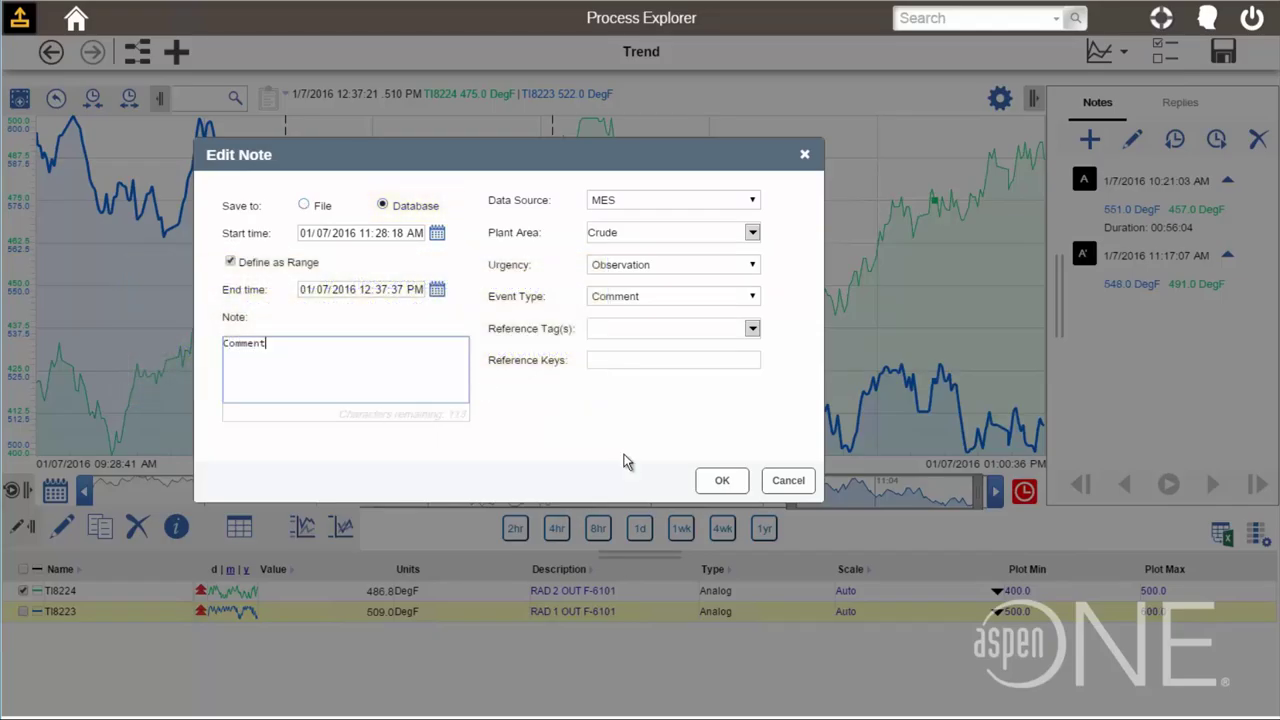
click(722, 480)
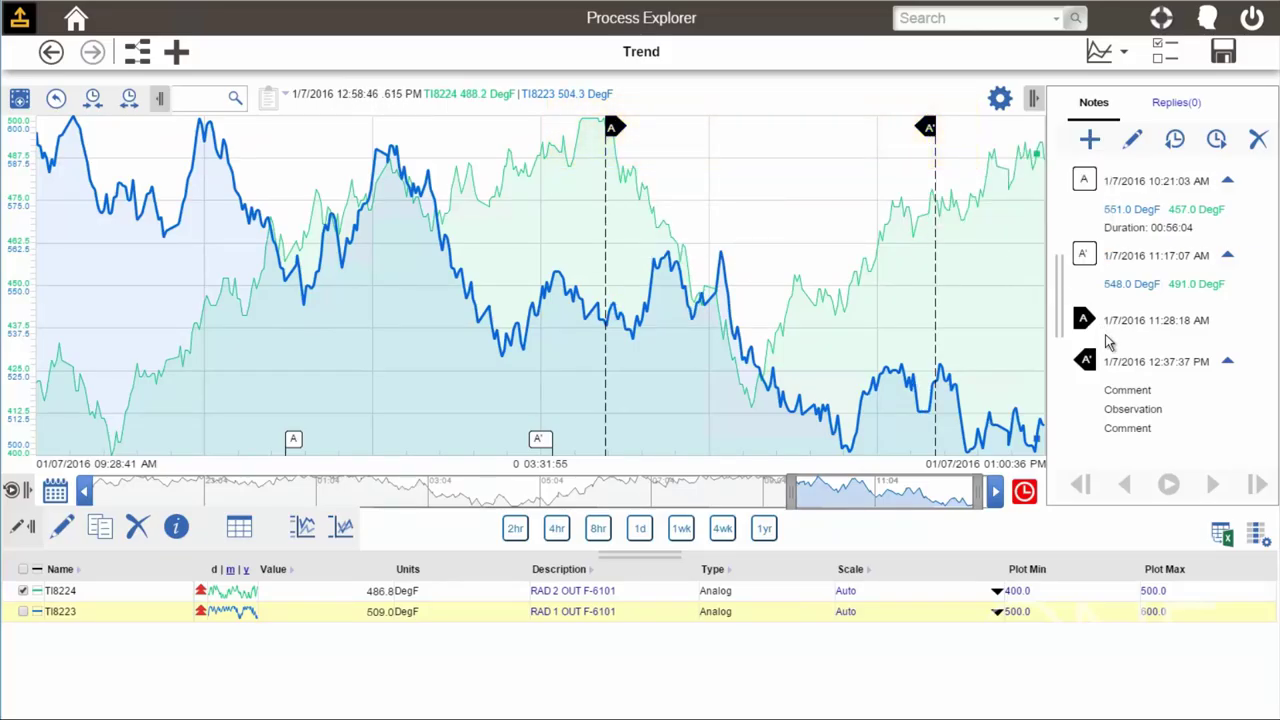
Collapse the 12:37:37 PM note's details and close the notes panel.
click(1228, 362)
click(1228, 362)
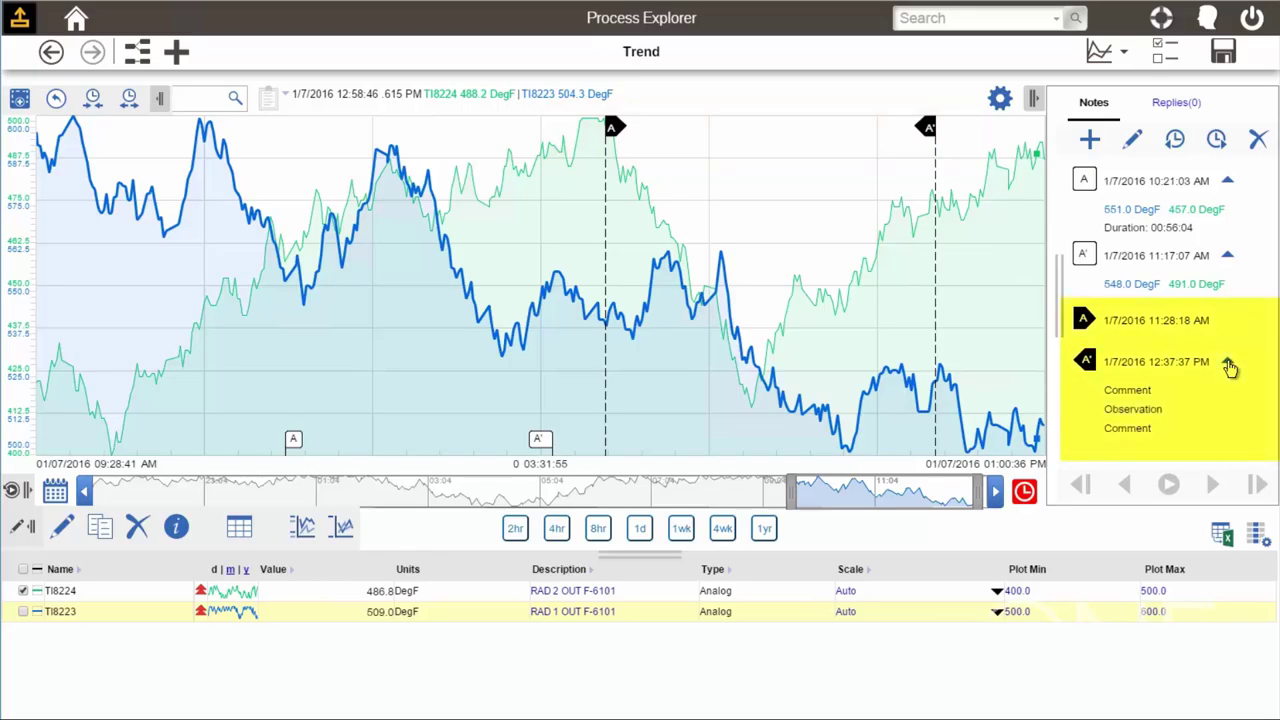
click(1228, 362)
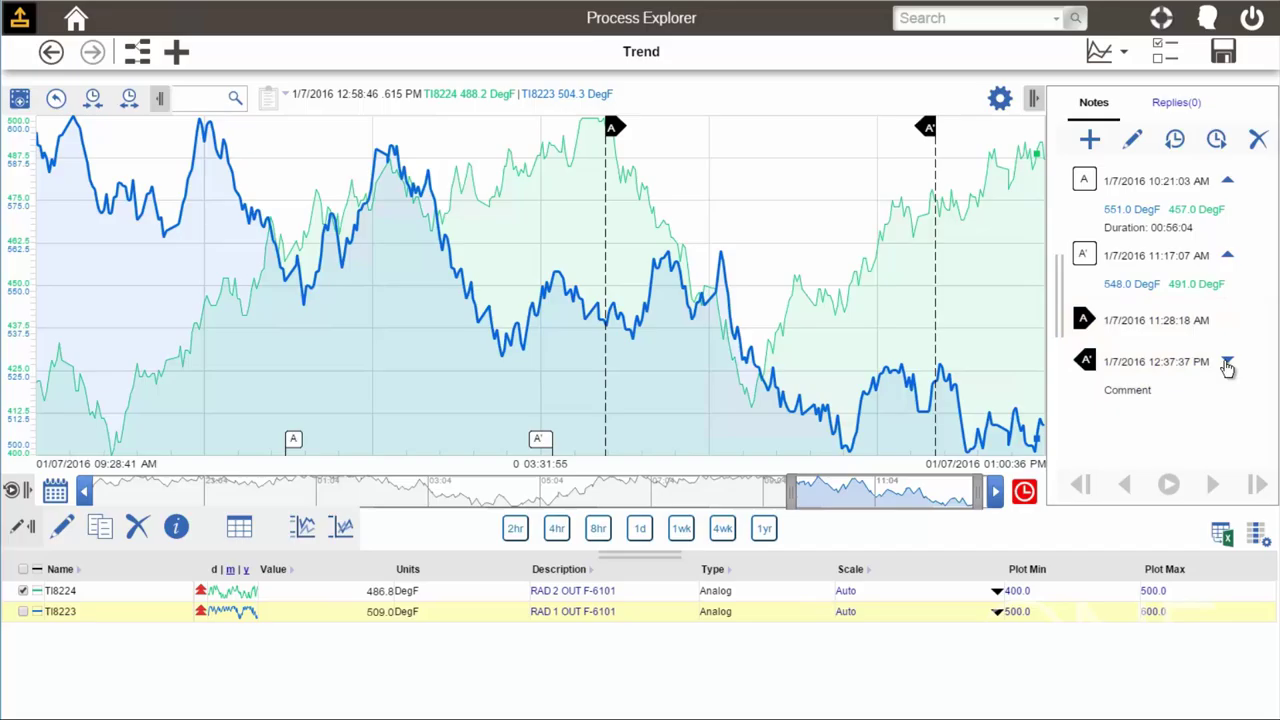
click(1034, 98)
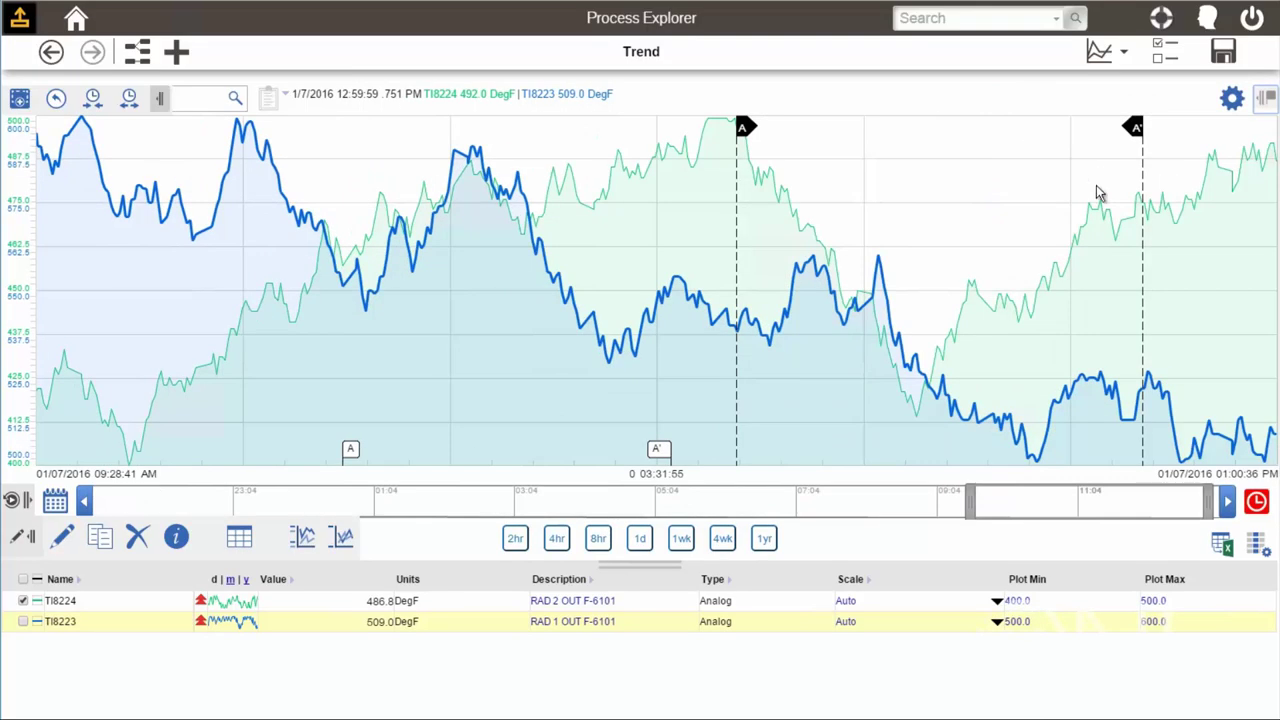
click(20, 100)
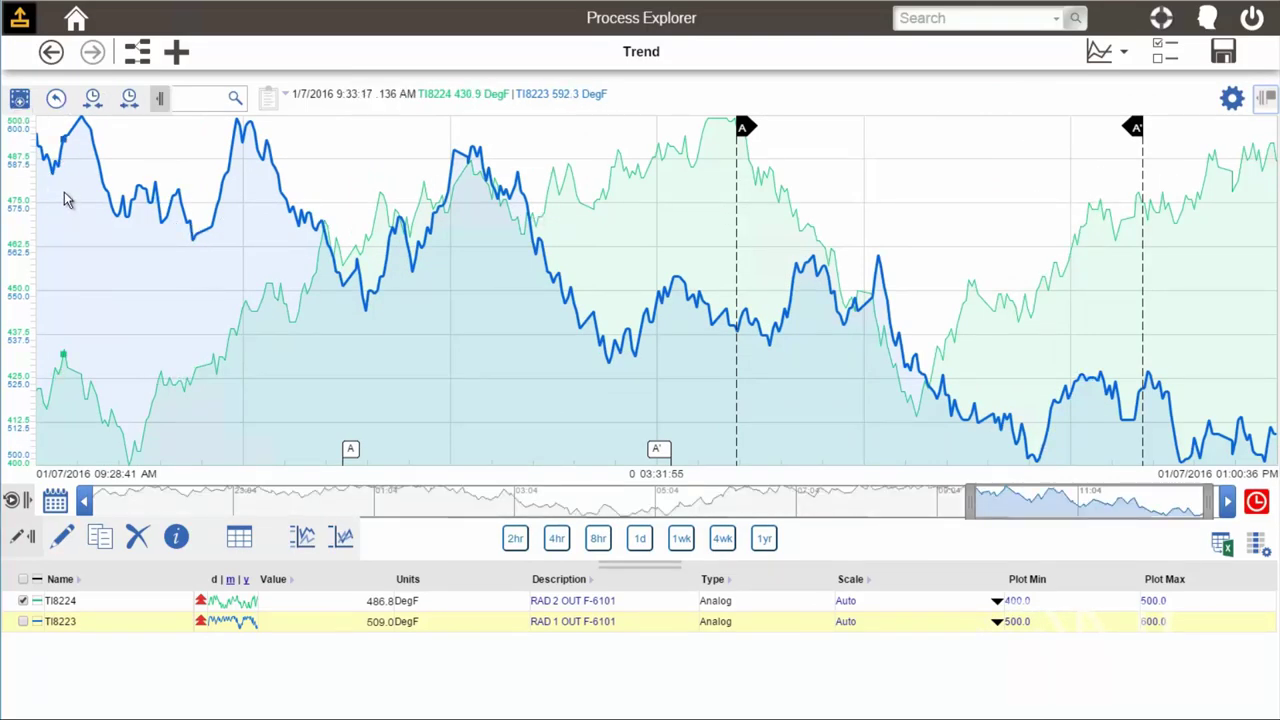
Zoom the trend into 09:33:12 AM–10:16:57 AM on 01/07/2016.
drag(64, 192, 319, 415)
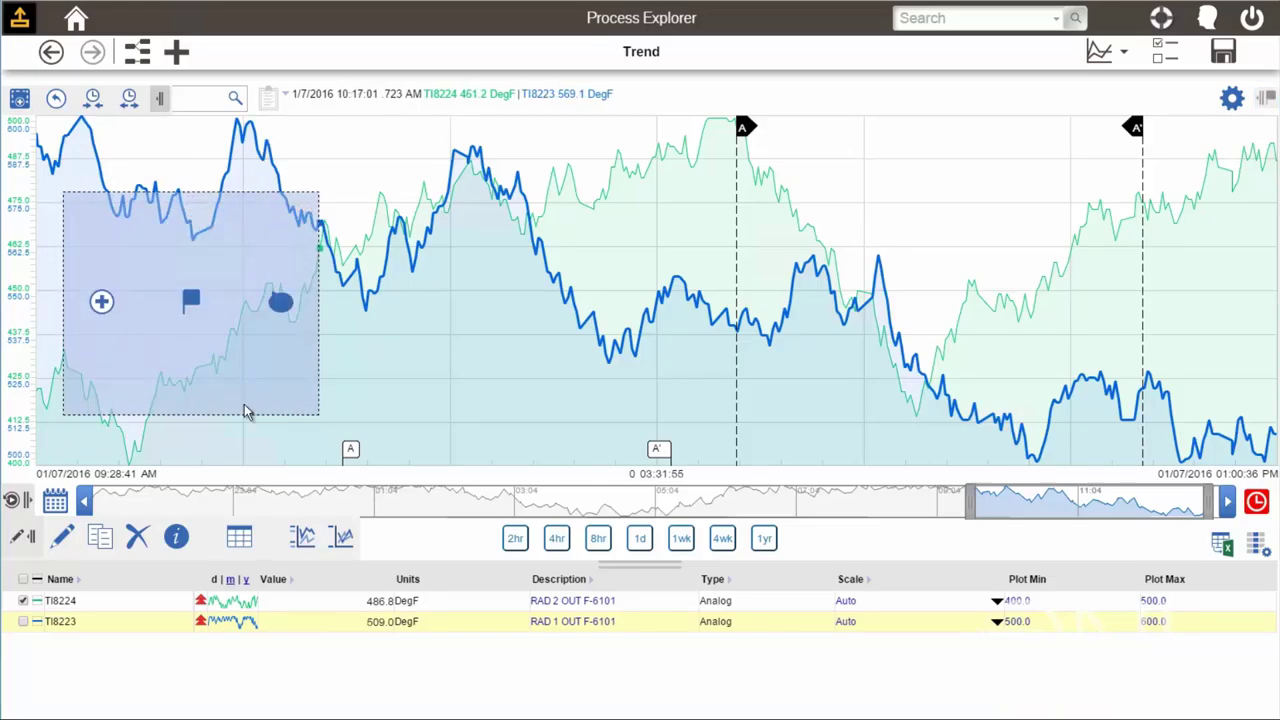
click(101, 303)
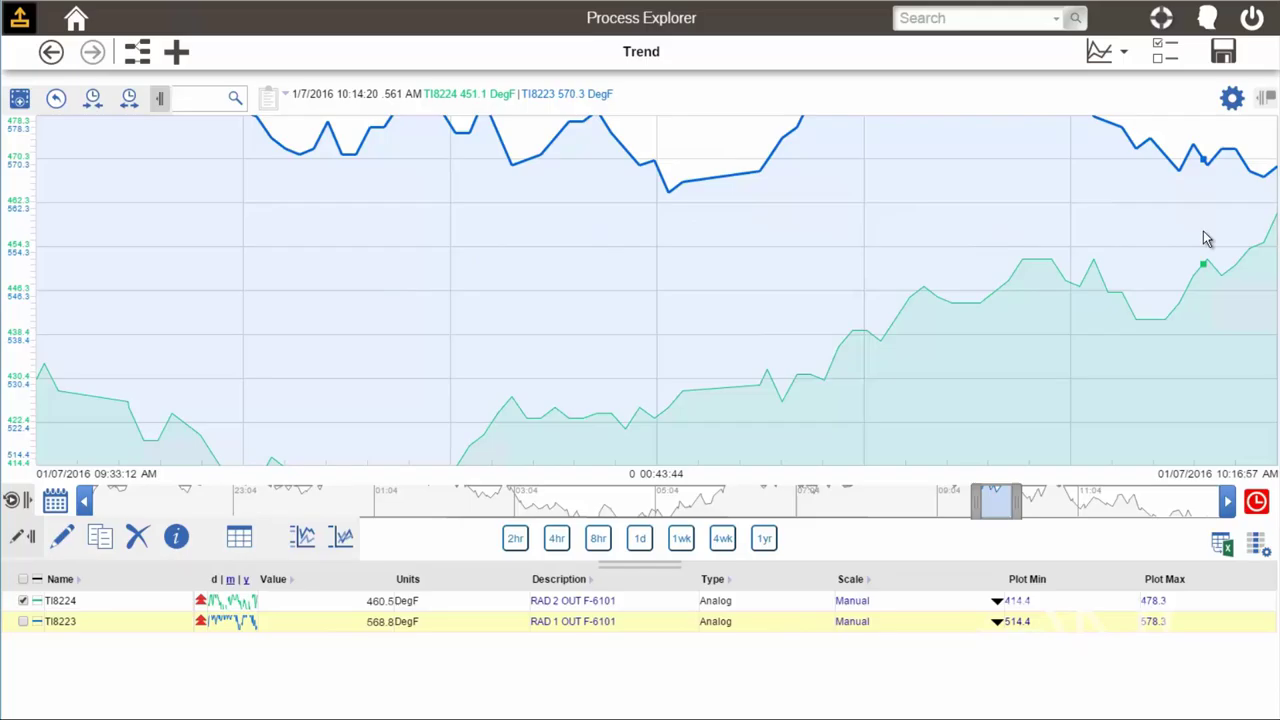
Hide the edit toolbar and show replay settings: 10:16:57 AM start, 5-minute steps every 5 seconds.
click(28, 539)
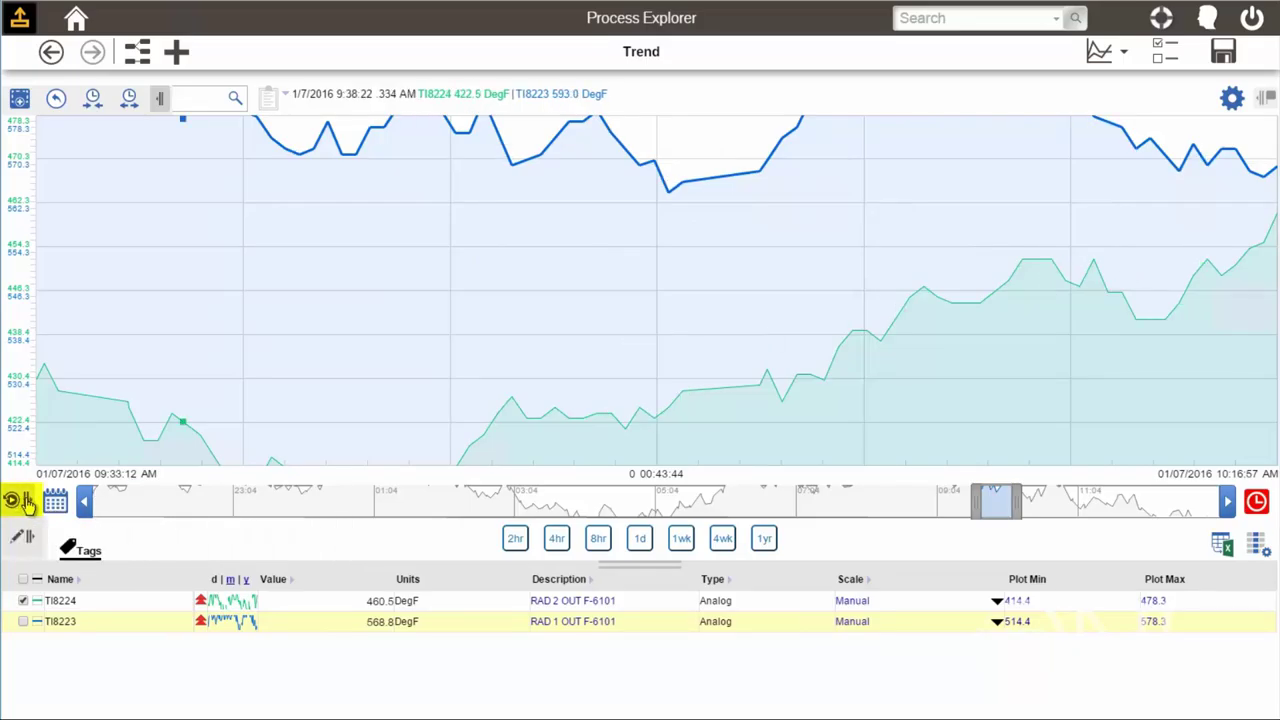
click(28, 502)
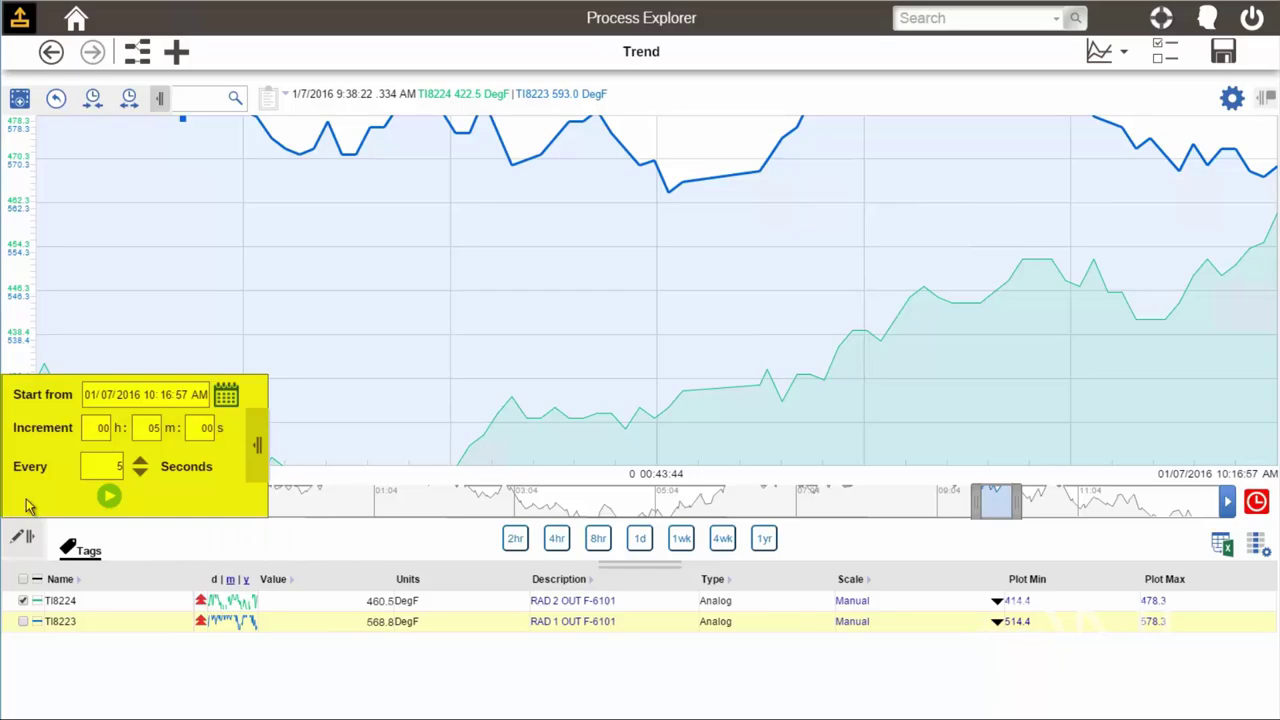